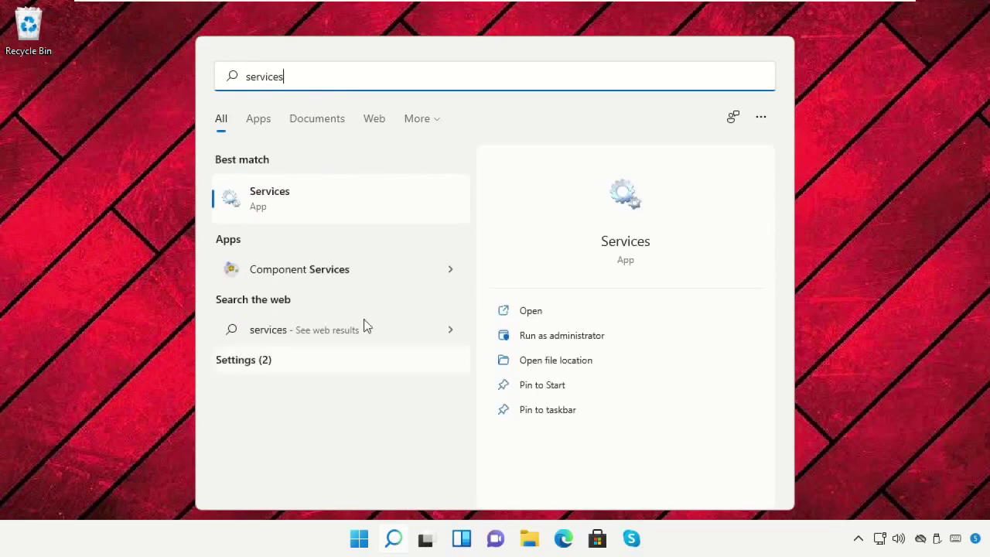
# Step: Open the Services app and select the Performance Logs & Alerts service in the list
pyautogui.click(306, 209)
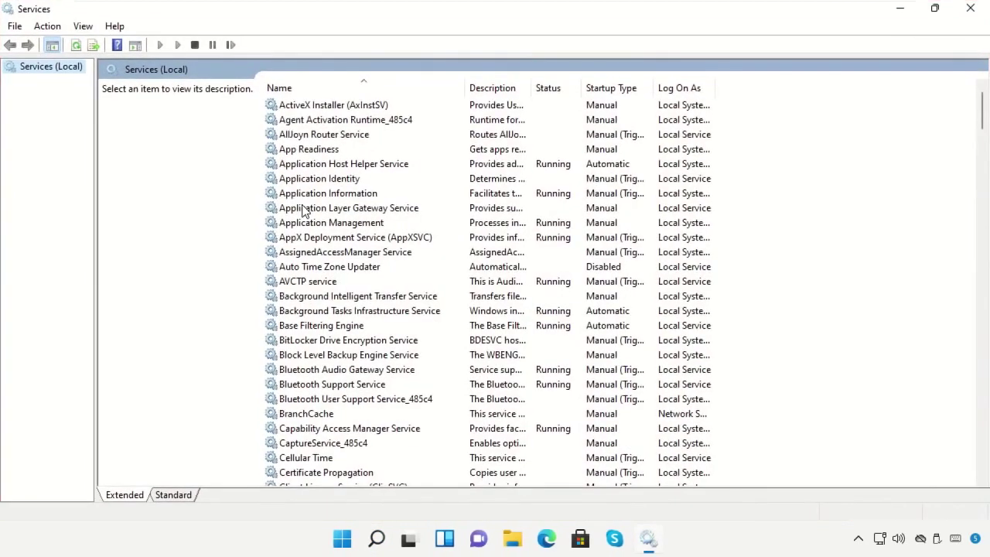
pyautogui.click(302, 210)
pyautogui.press('p')
pyautogui.scroll(-3, 302, 209)
pyautogui.click(935, 9)
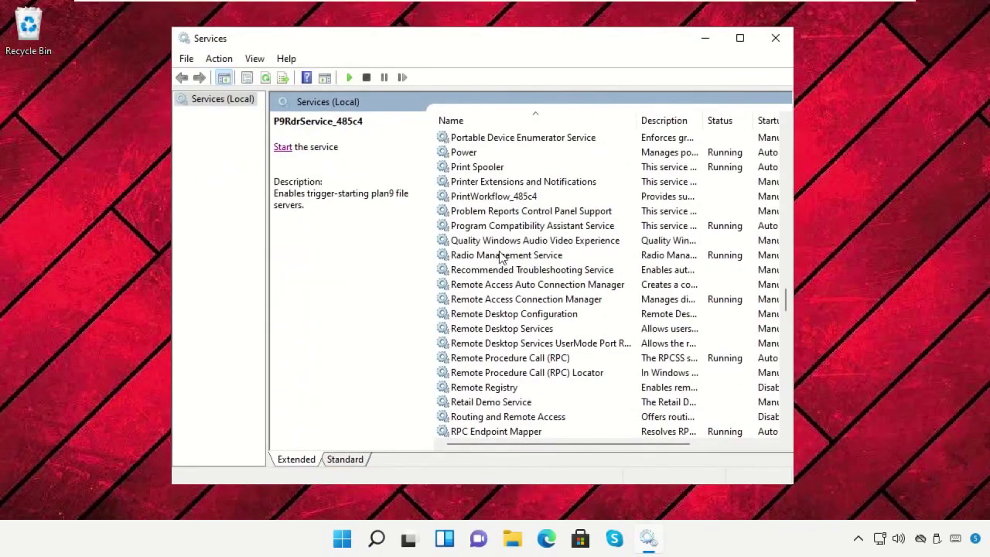
pyautogui.scroll(-7, 499, 257)
pyautogui.scroll(11, 499, 259)
pyautogui.scroll(-7, 499, 262)
pyautogui.scroll(2, 499, 265)
pyautogui.scroll(4, 499, 266)
pyautogui.scroll(2, 499, 266)
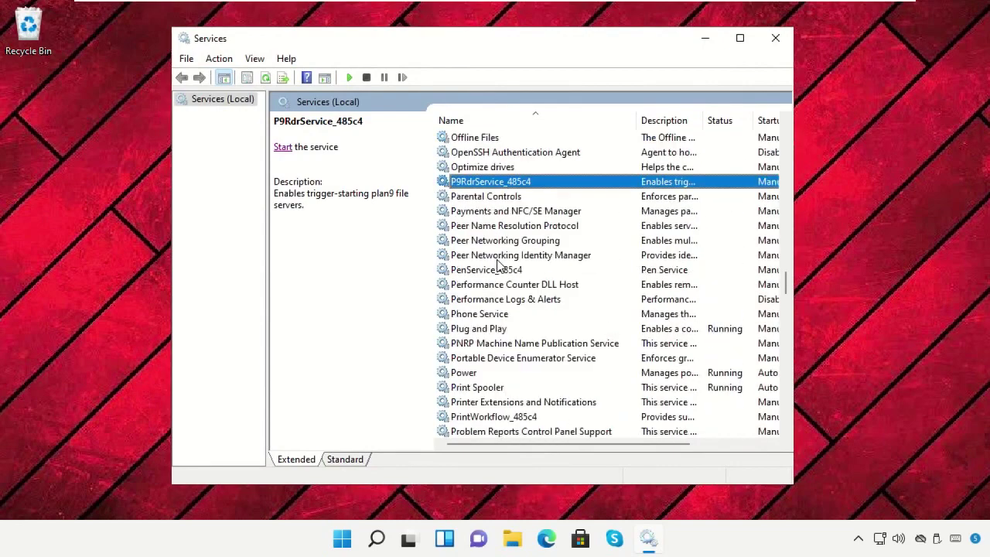
pyautogui.click(501, 302)
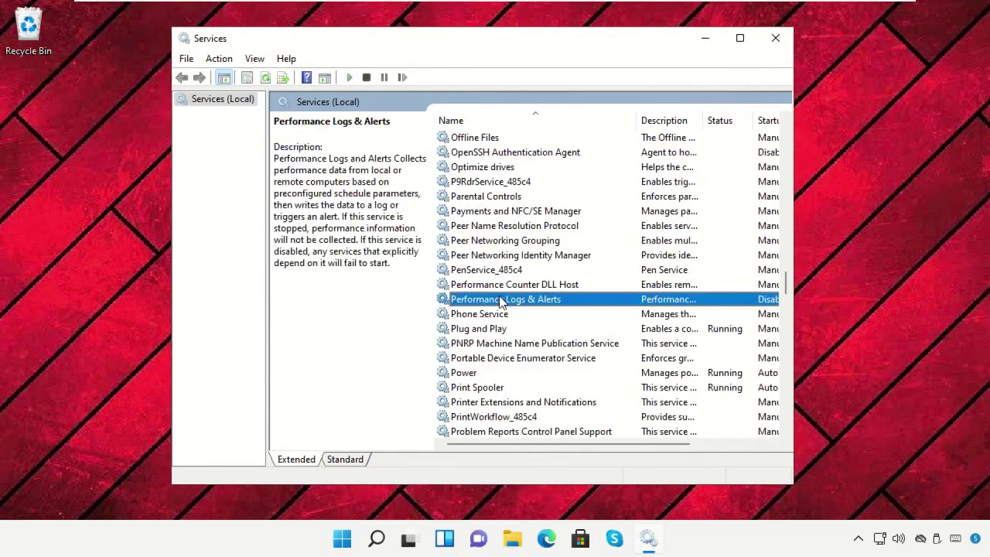
# Step: Set the startup type of Performance Logs & Alerts to Automatic and start the service
pyautogui.rightClick(502, 303)
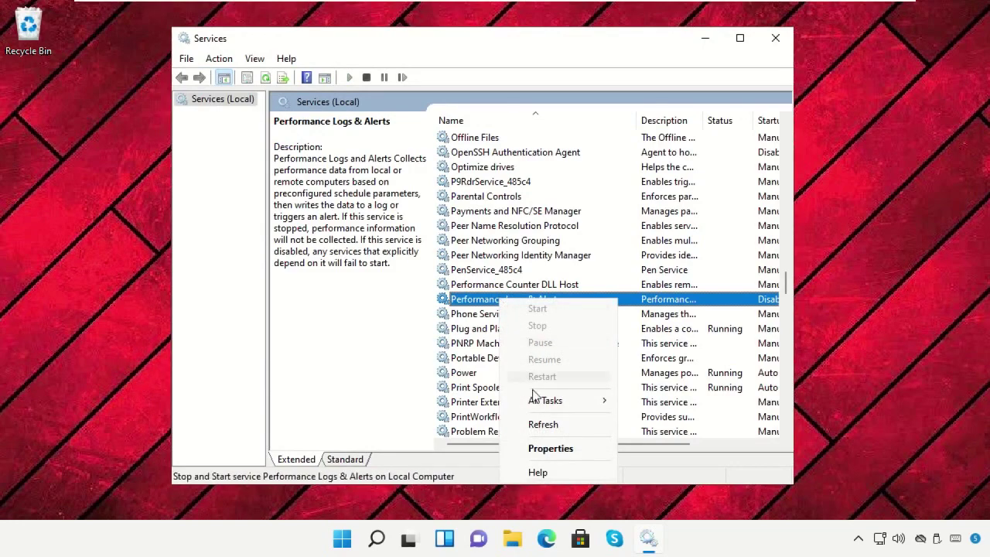
pyautogui.click(546, 449)
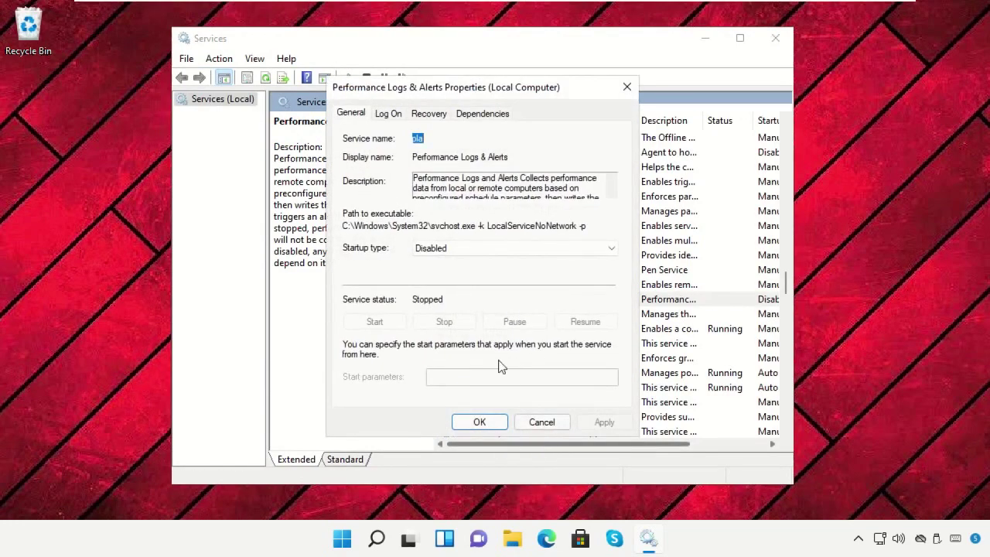
pyautogui.click(495, 249)
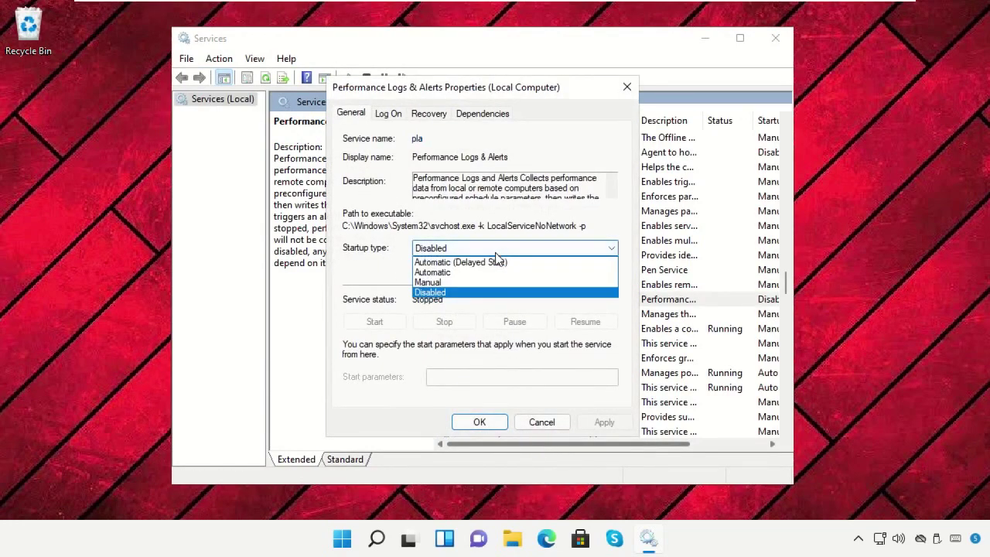
pyautogui.click(494, 271)
pyautogui.click(602, 422)
pyautogui.click(480, 421)
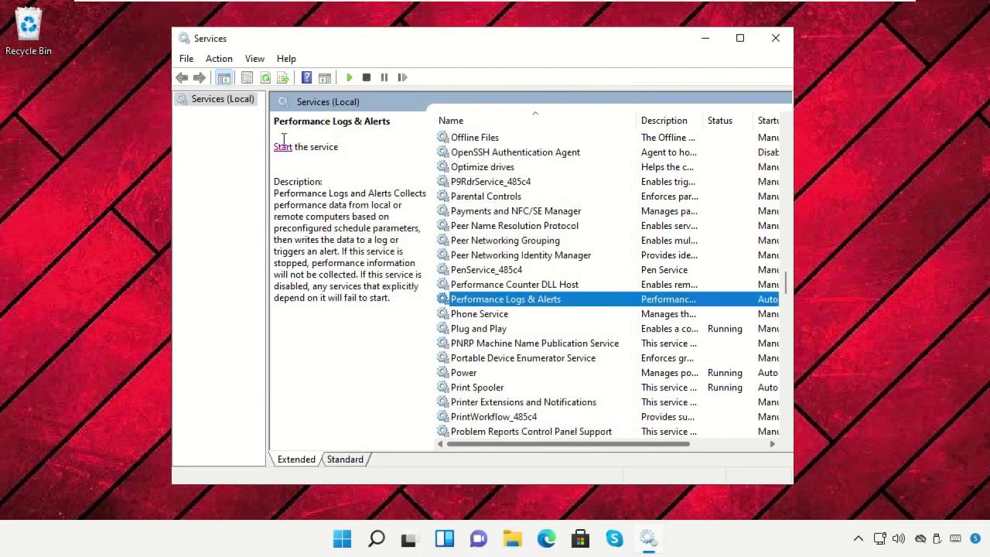
pyautogui.click(284, 153)
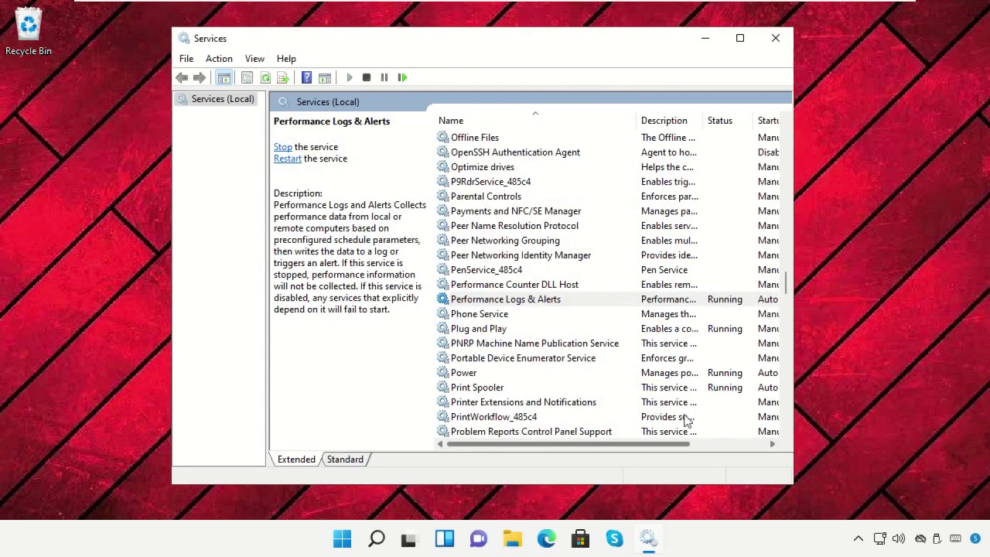
pyautogui.click(775, 38)
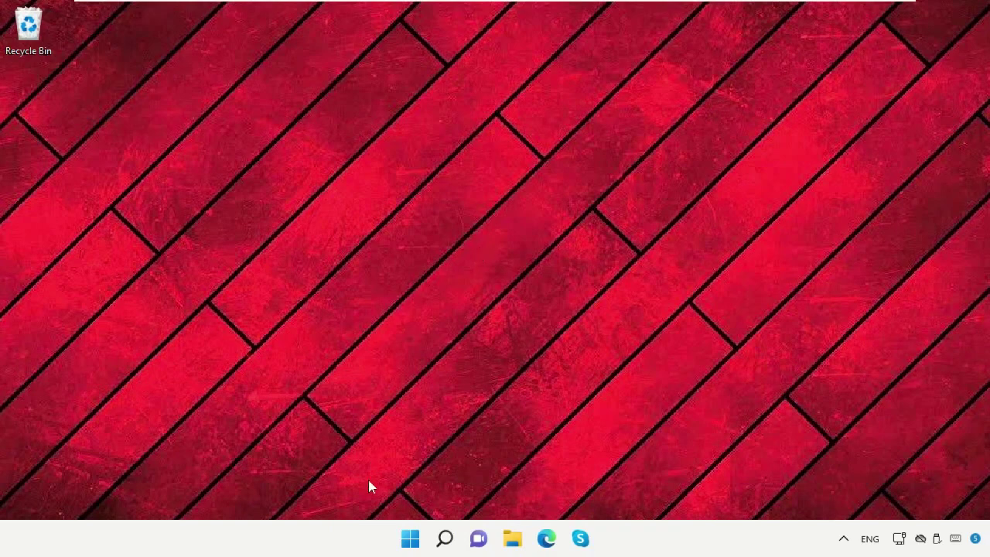
# Step: Search Windows for "Troubleshoot Settings" and open the list of other troubleshooters
pyautogui.click(444, 539)
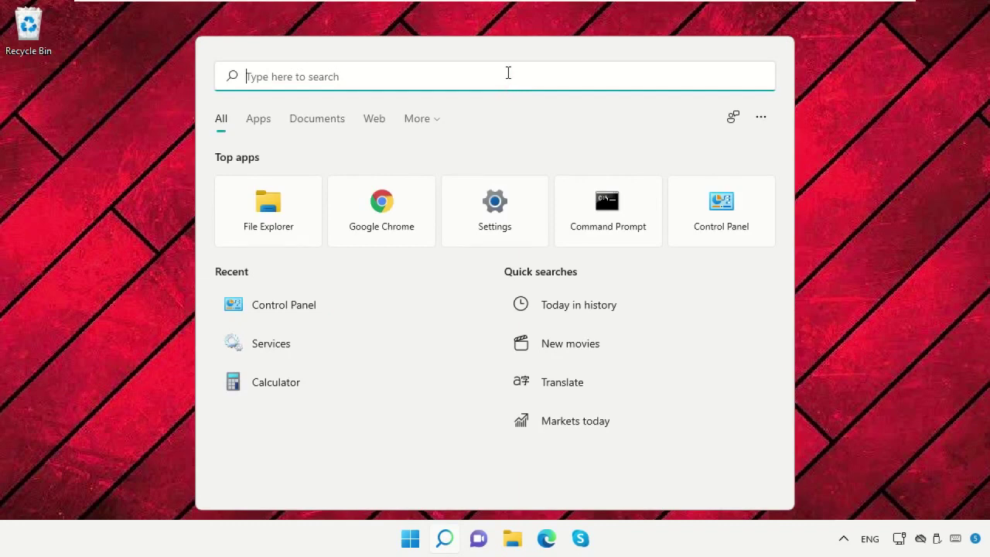
pyautogui.write('Troubleshoot Settings')
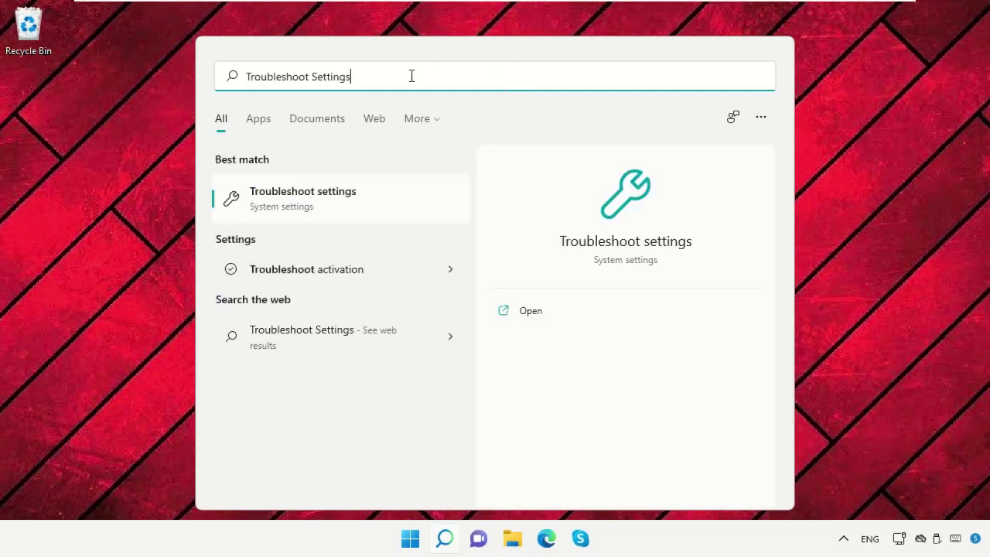
pyautogui.click(318, 201)
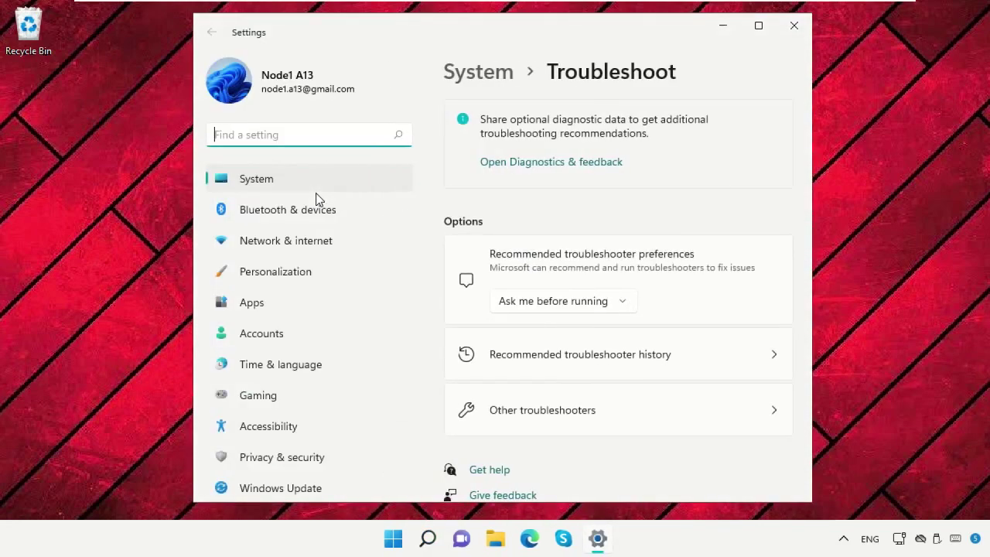
pyautogui.scroll(-1, 522, 248)
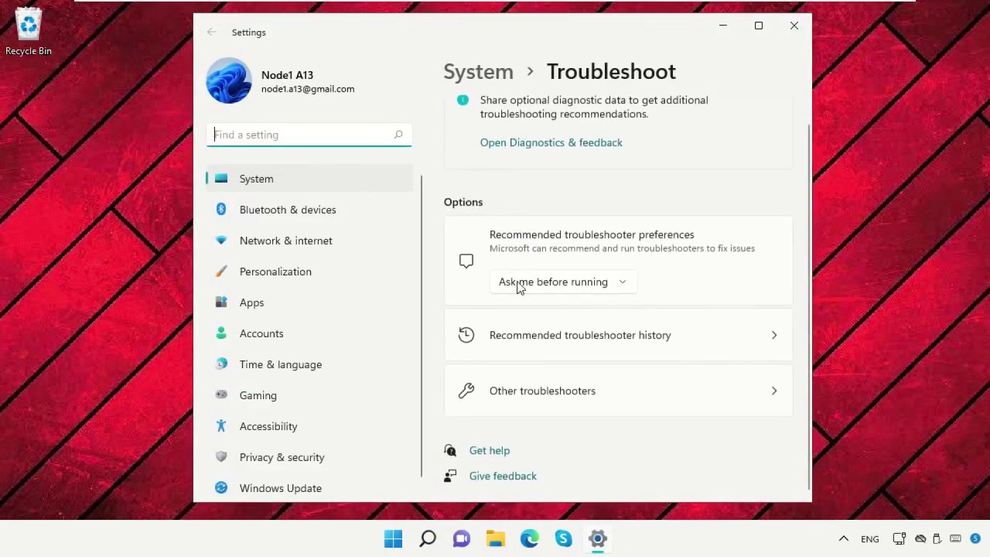
pyautogui.click(542, 399)
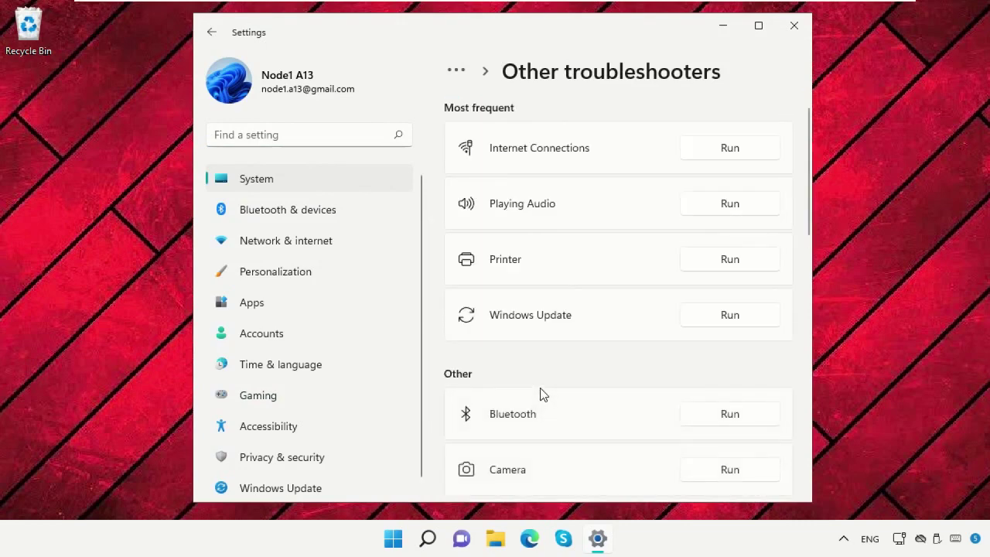
# Step: Run the Playing Audio troubleshooter, choosing to open Audio Enhancements, and close the troubleshooter
pyautogui.click(730, 204)
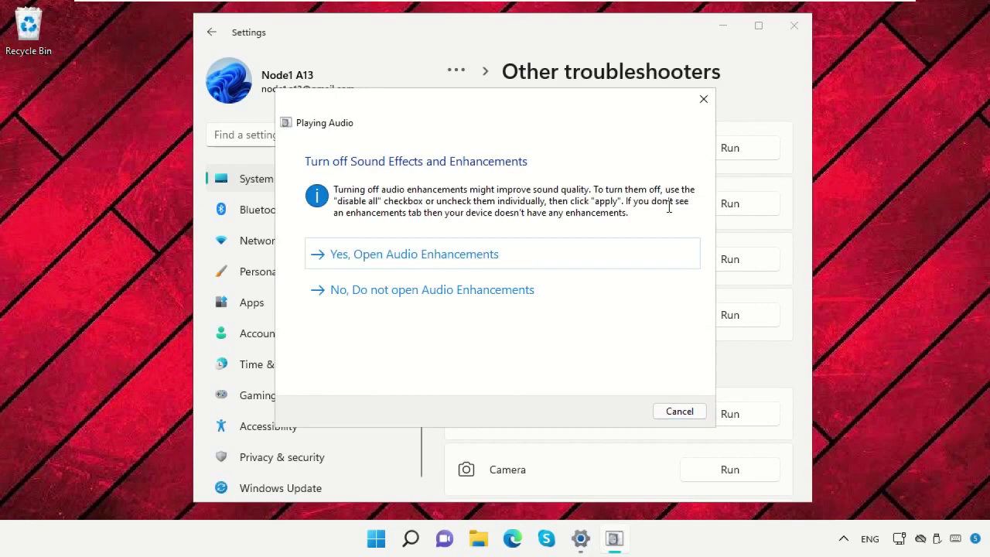
pyautogui.click(436, 258)
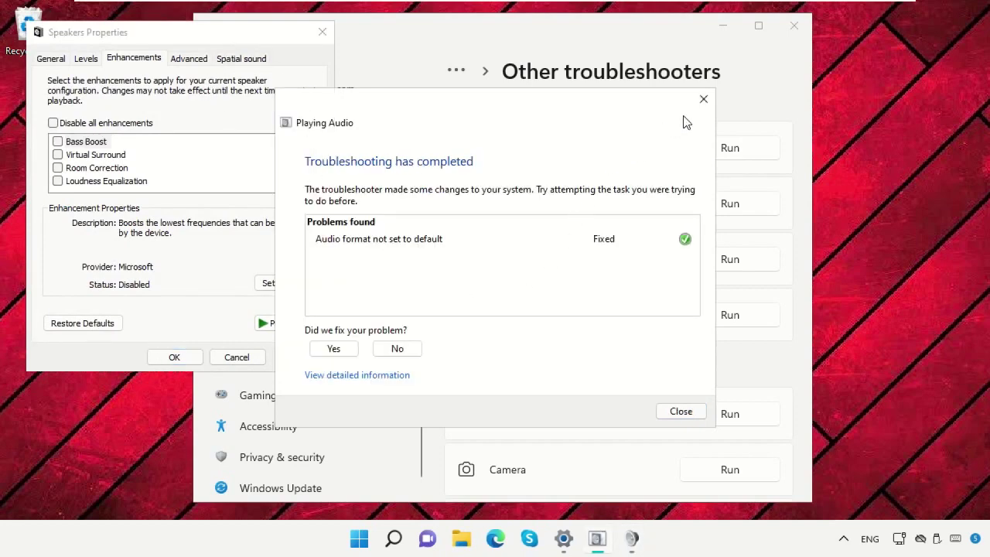
pyautogui.click(703, 99)
# Step: Disable all enhancements in the Speakers Properties dialog, apply the change, and close Settings
pyautogui.moveTo(223, 37); pyautogui.dragTo(546, 61)
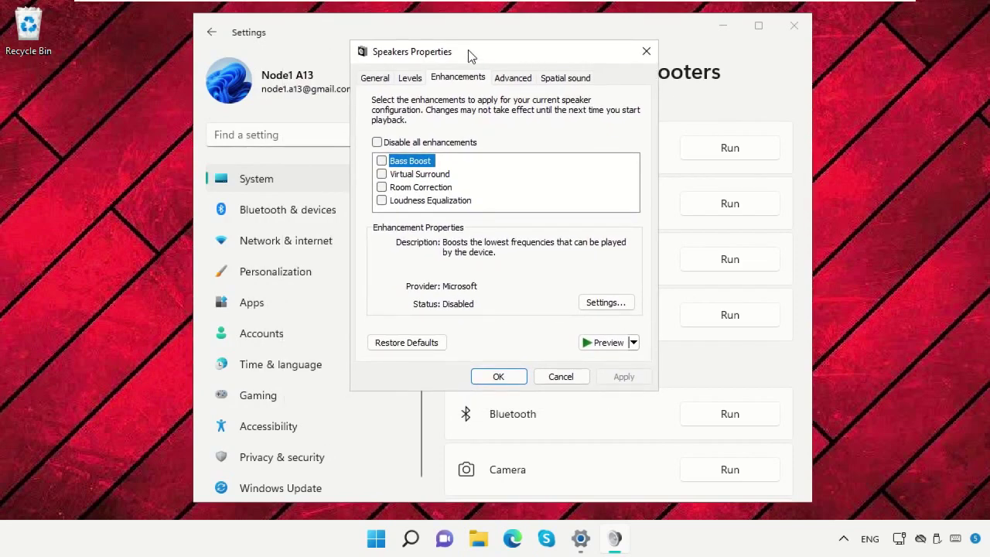
pyautogui.click(377, 142)
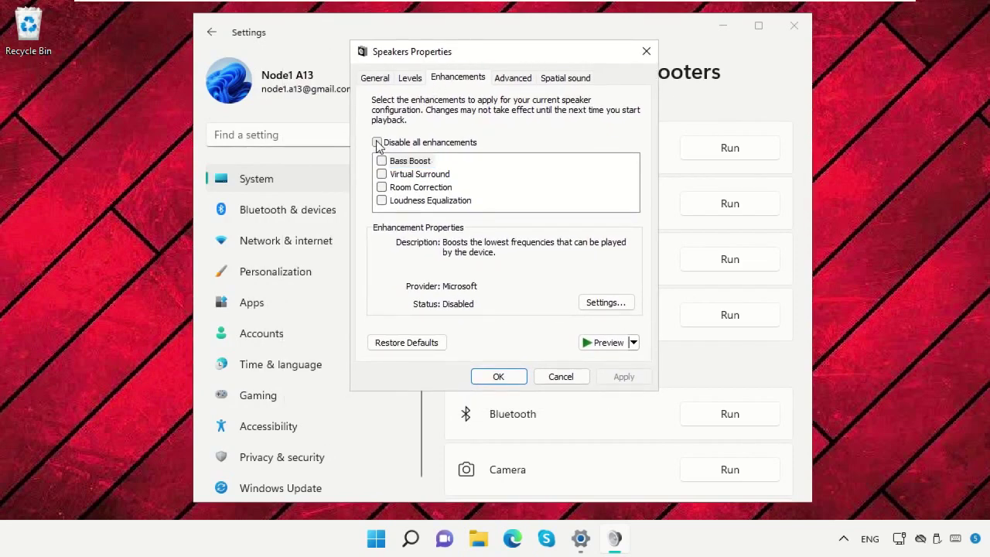
pyautogui.click(624, 377)
pyautogui.click(509, 377)
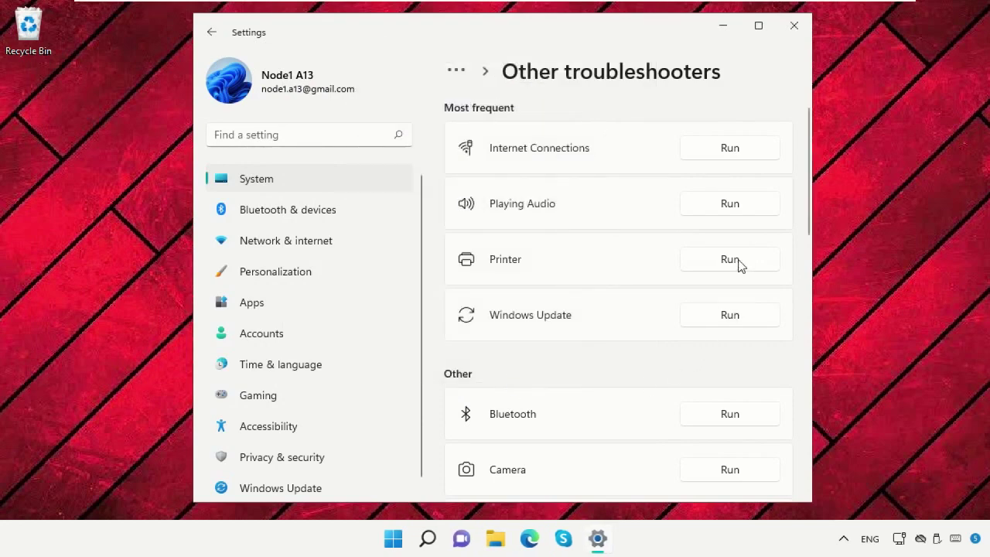
pyautogui.click(789, 33)
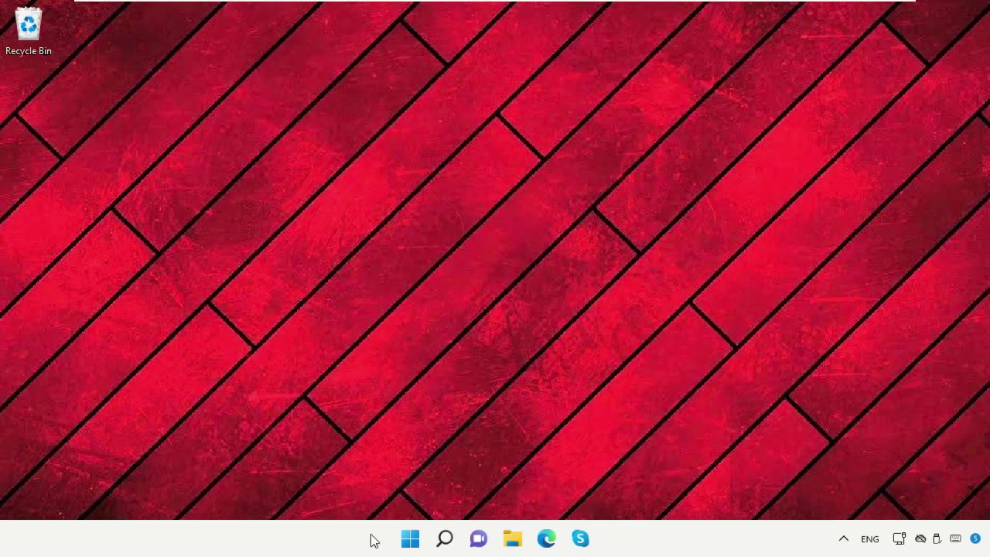
# Step: Open Device Manager and expand the Sound, video and game controllers category
pyautogui.rightClick(401, 539)
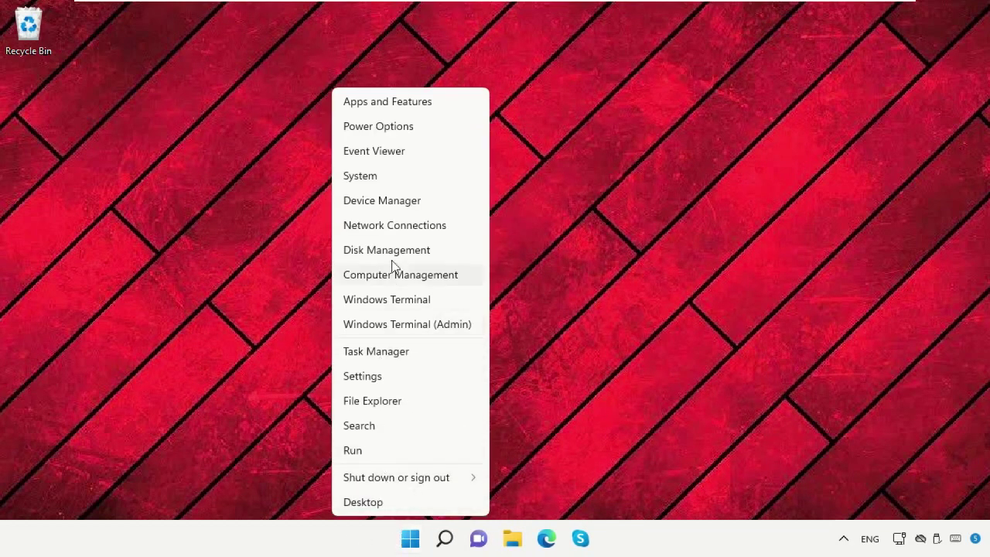
pyautogui.click(396, 205)
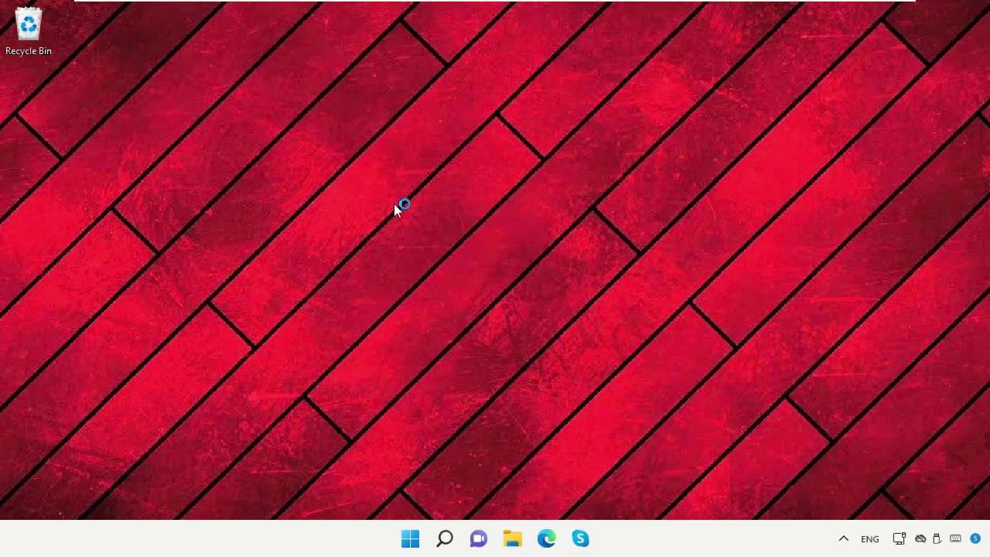
pyautogui.moveTo(352, 49); pyautogui.dragTo(563, 37)
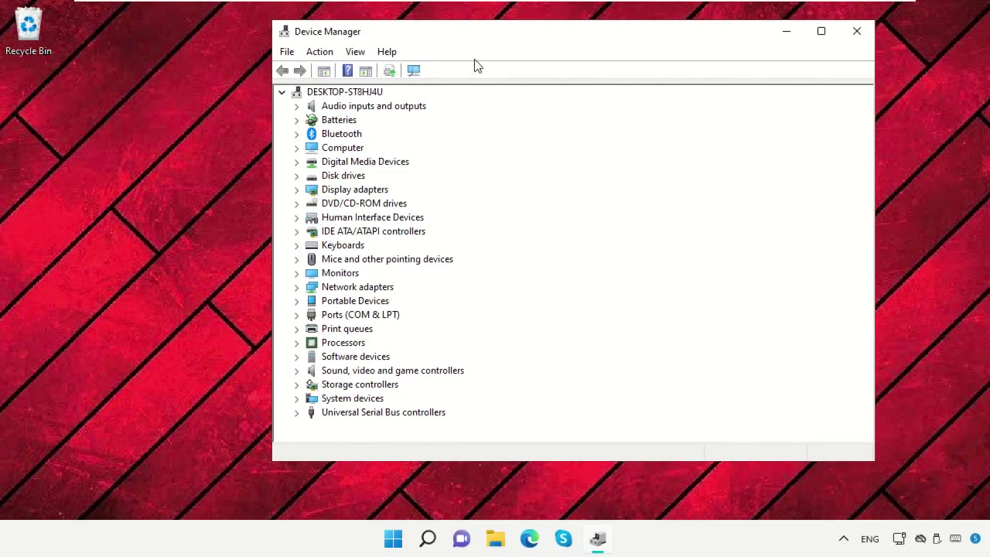
pyautogui.click(312, 371)
pyautogui.click(304, 370)
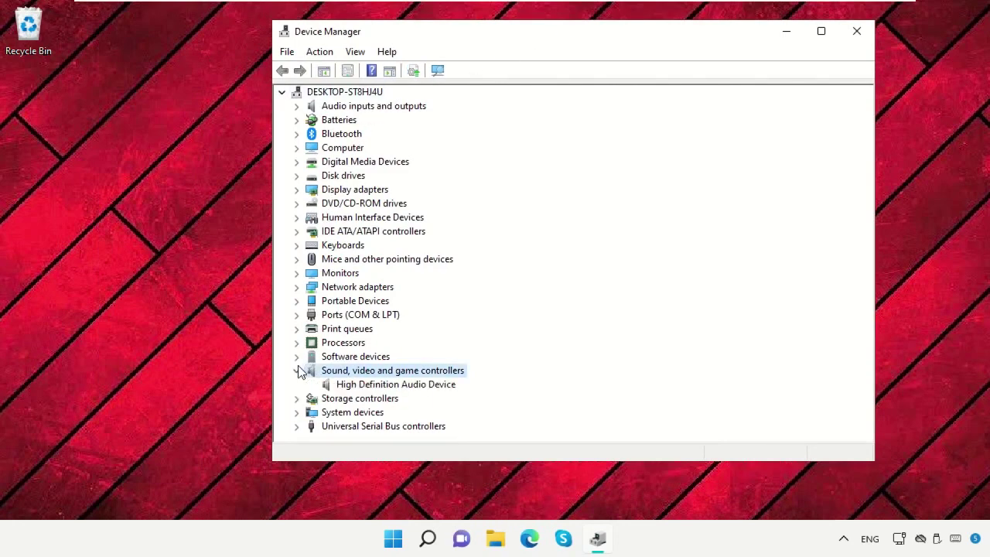
# Step: Search automatically for an updated driver for the High Definition Audio Device and close the driver update dialog
pyautogui.click(368, 386)
pyautogui.rightClick(367, 387)
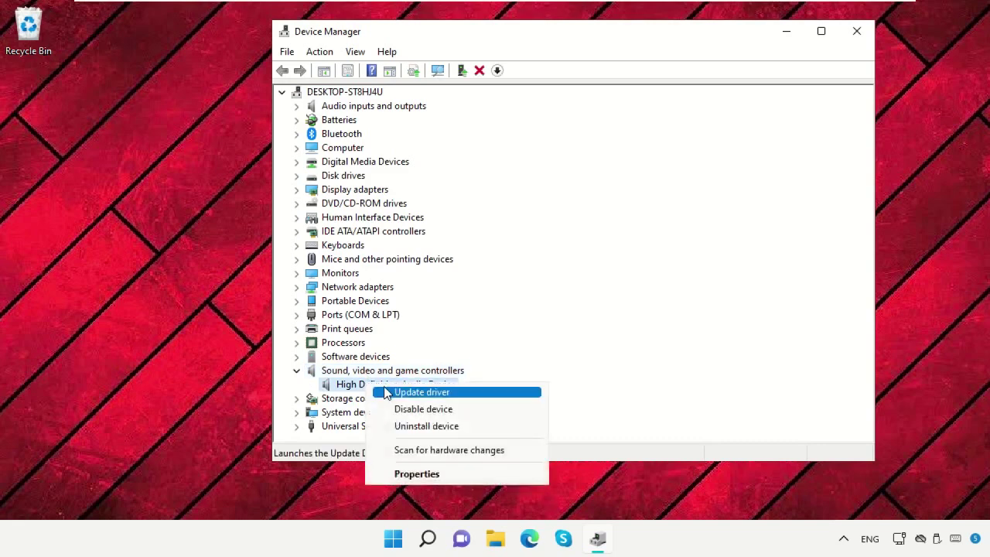
pyautogui.click(386, 392)
pyautogui.click(417, 227)
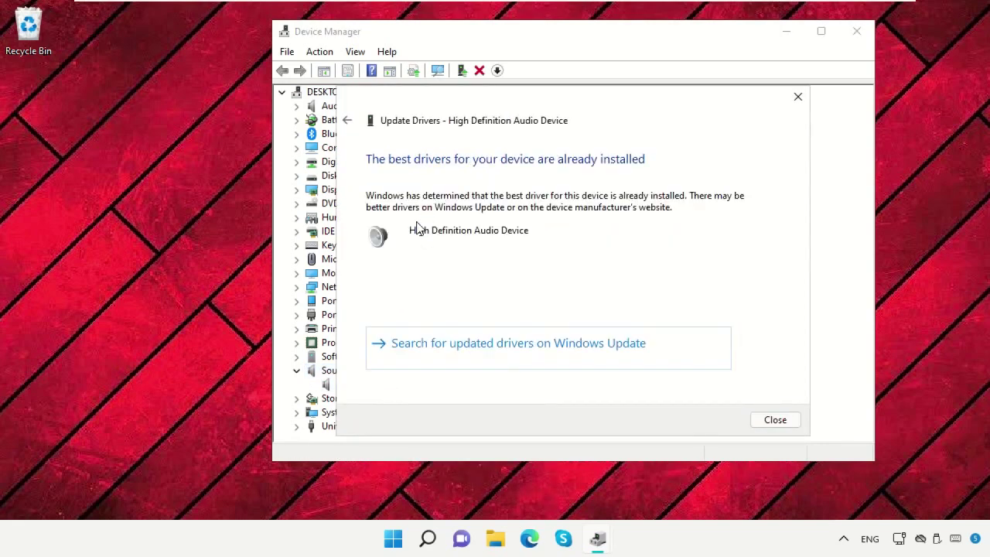
pyautogui.click(790, 419)
pyautogui.click(298, 372)
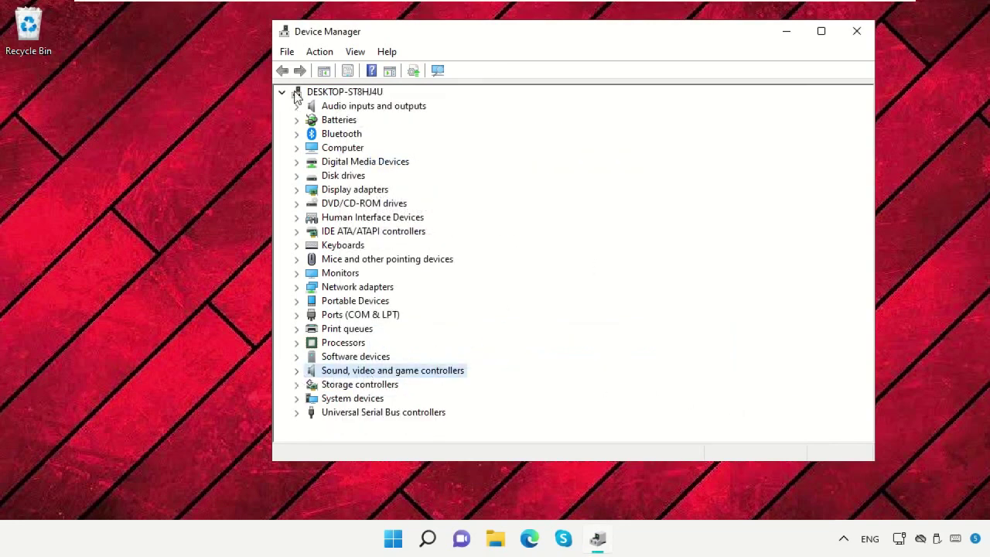
# Step: Start adding legacy hardware and have the wizard search for and install the hardware automatically
pyautogui.click(313, 56)
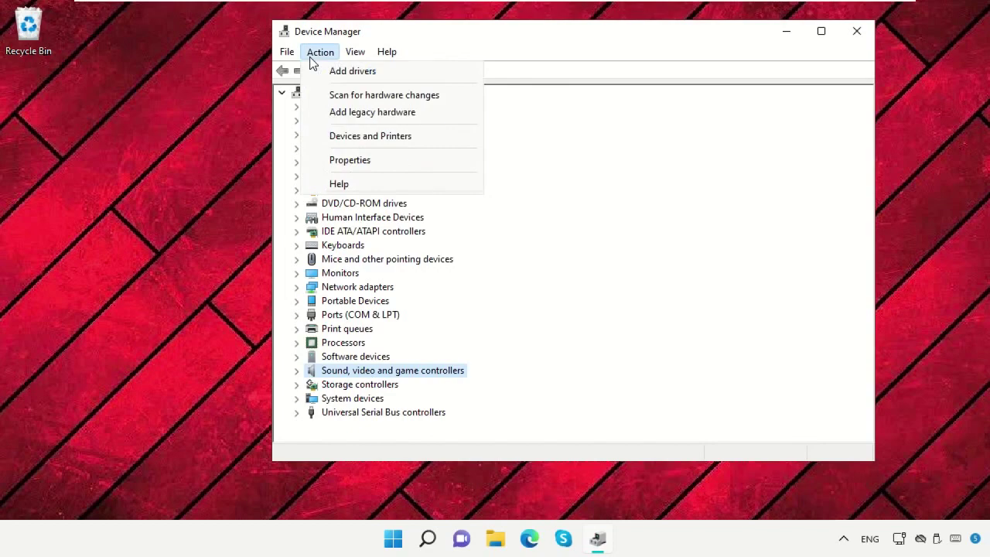
pyautogui.click(345, 113)
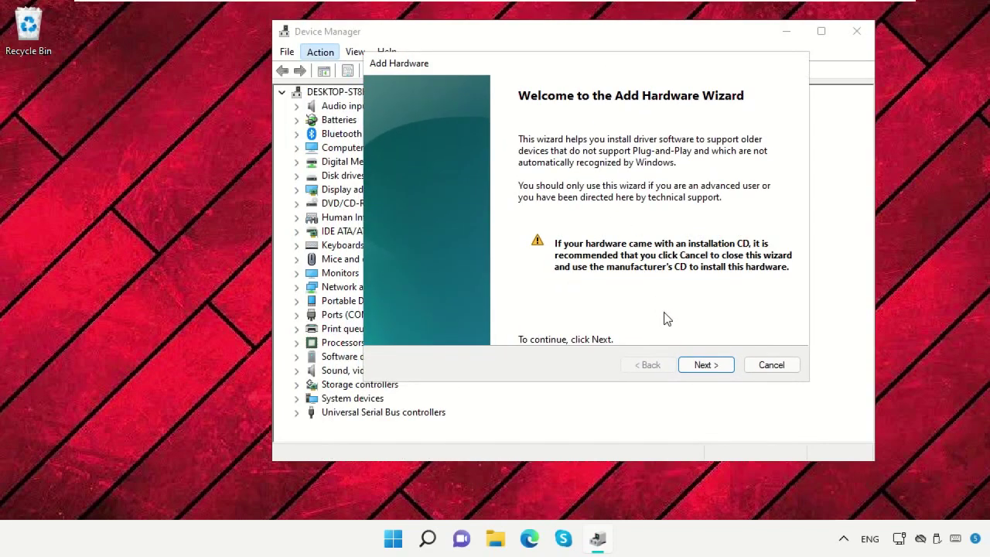
pyautogui.click(700, 366)
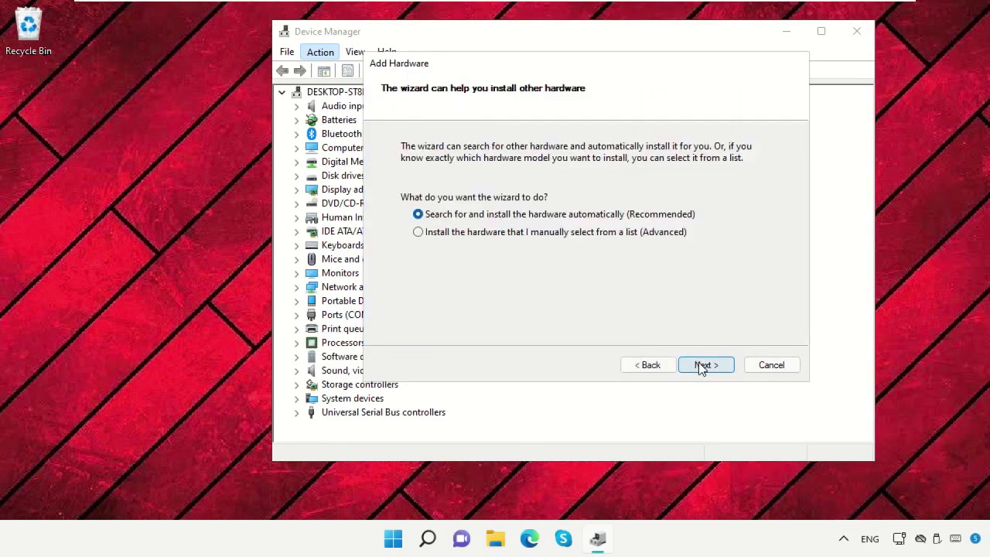
pyautogui.click(700, 365)
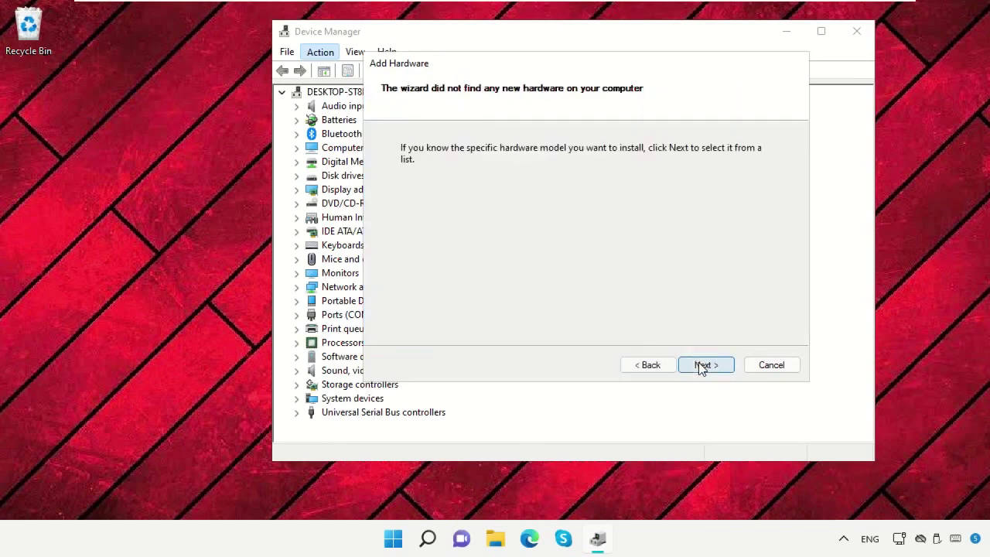
# Step: Choose Sound, video and game controllers as the hardware type to install manually in the Add Hardware wizard
pyautogui.click(702, 366)
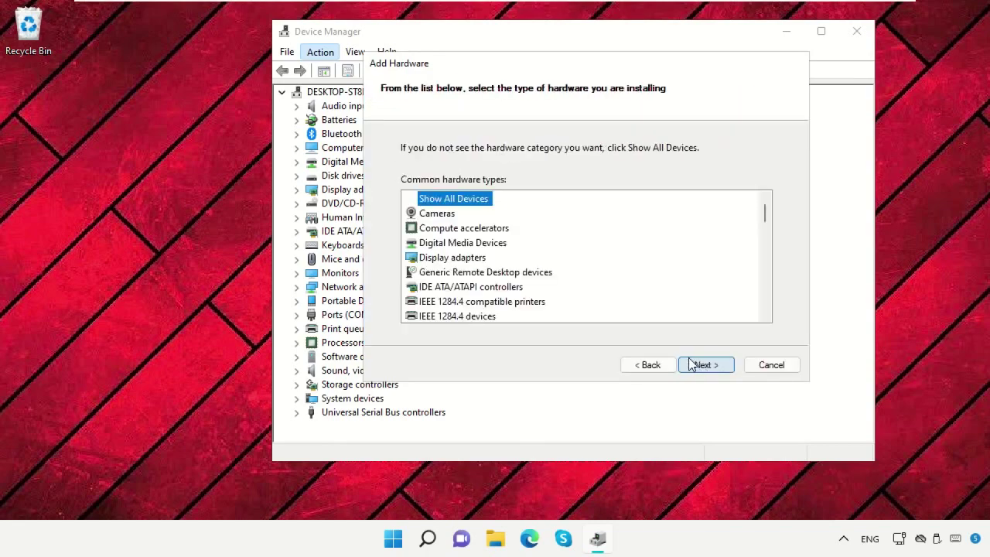
pyautogui.scroll(-9, 502, 292)
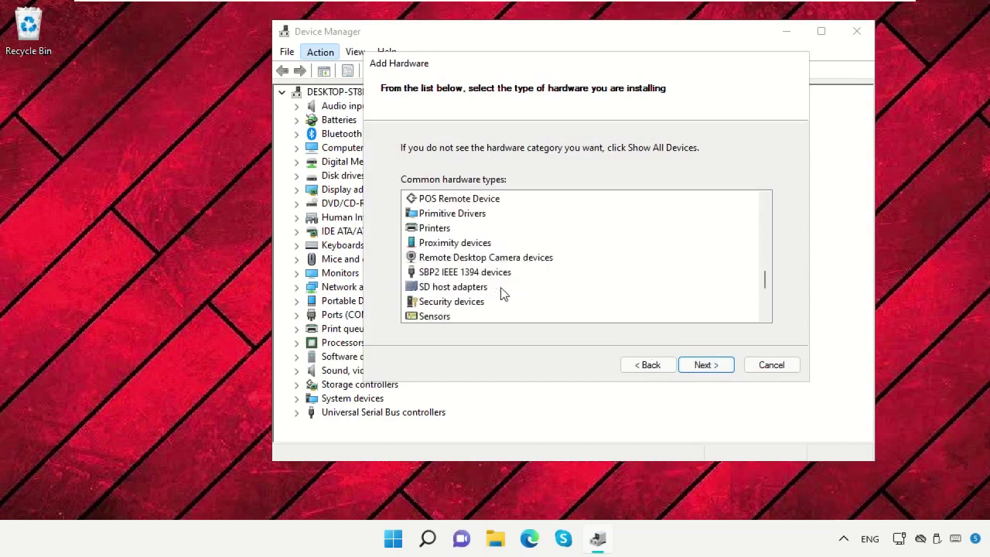
pyautogui.scroll(-1, 502, 292)
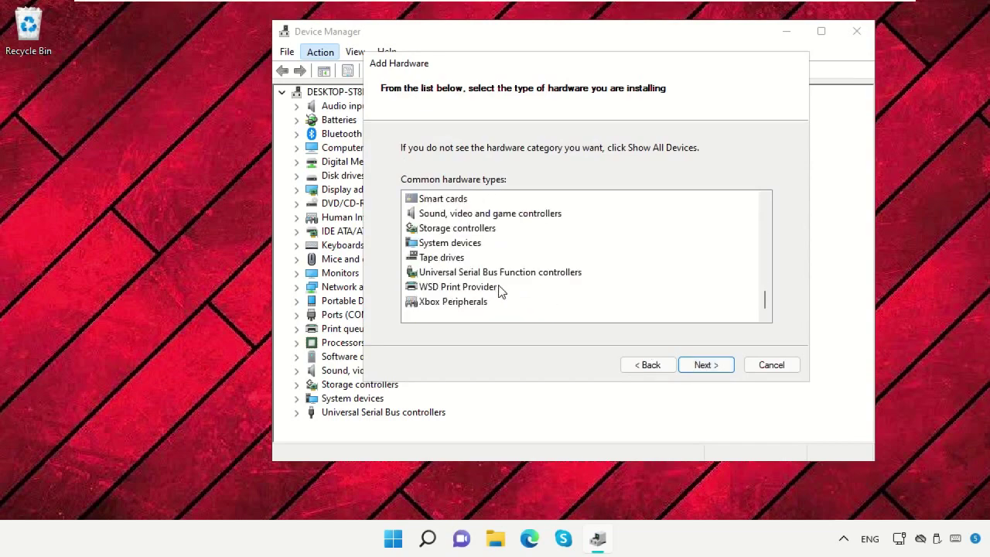
pyautogui.click(476, 214)
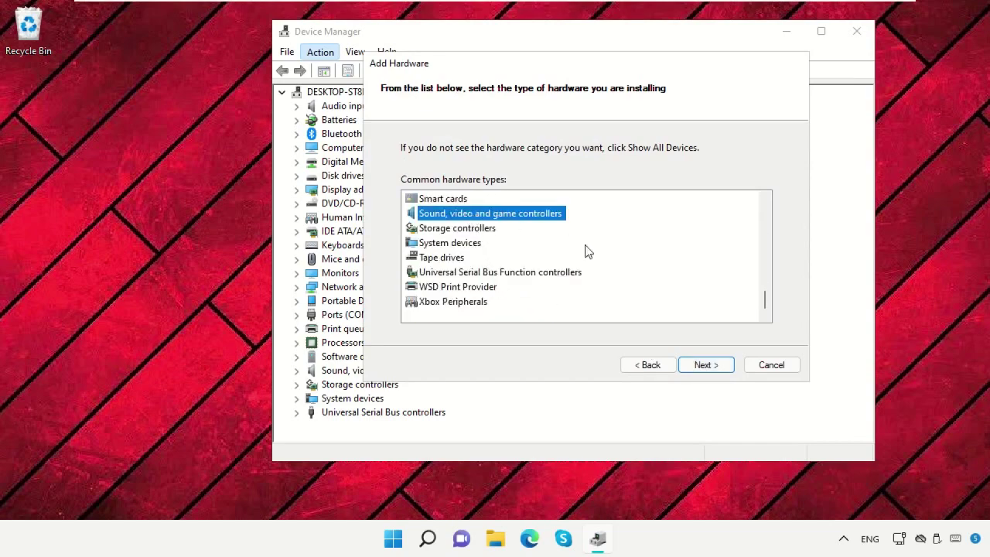
pyautogui.click(690, 364)
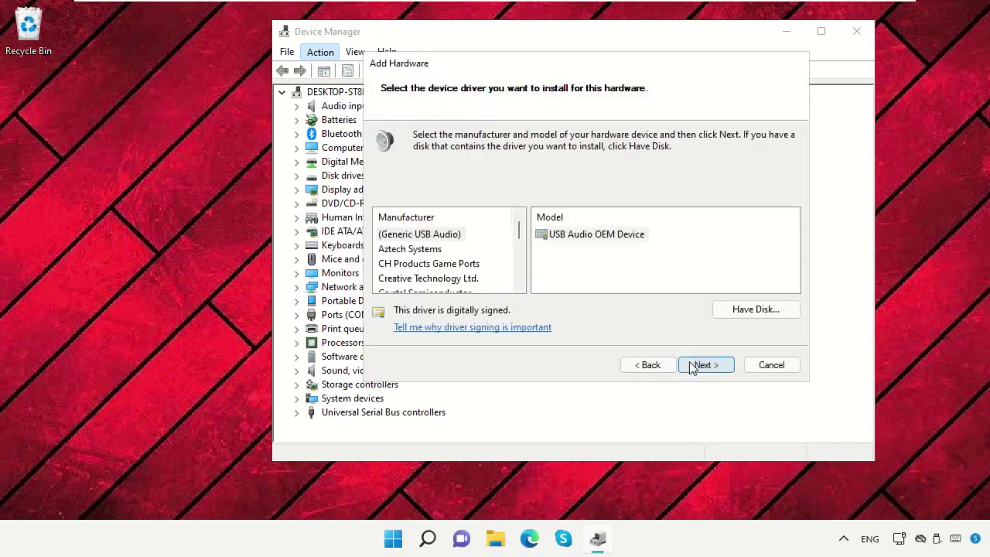
# Step: Install the USB Audio OEM Device driver from the (Generic USB Audio) manufacturer and finish the wizard
pyautogui.click(692, 368)
pyautogui.click(693, 368)
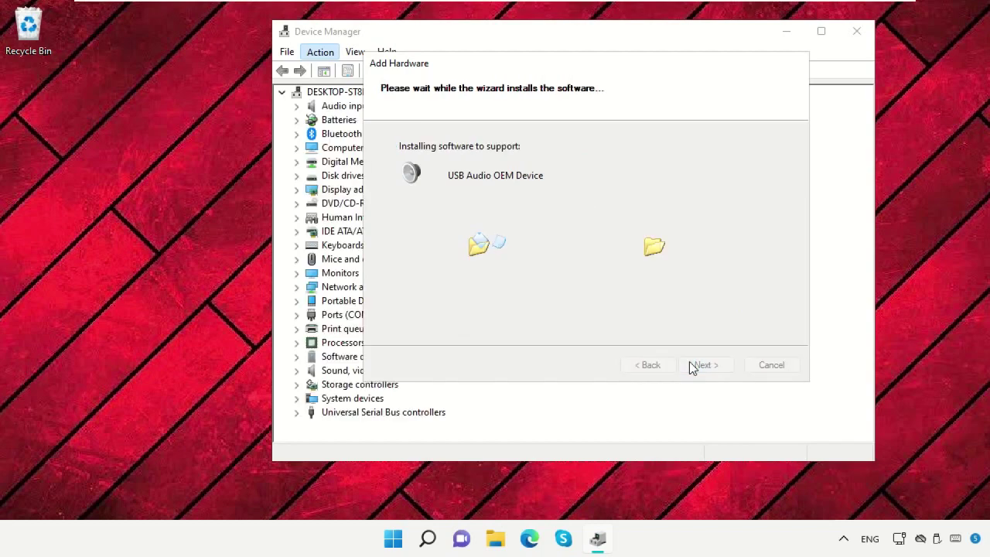
pyautogui.click(706, 365)
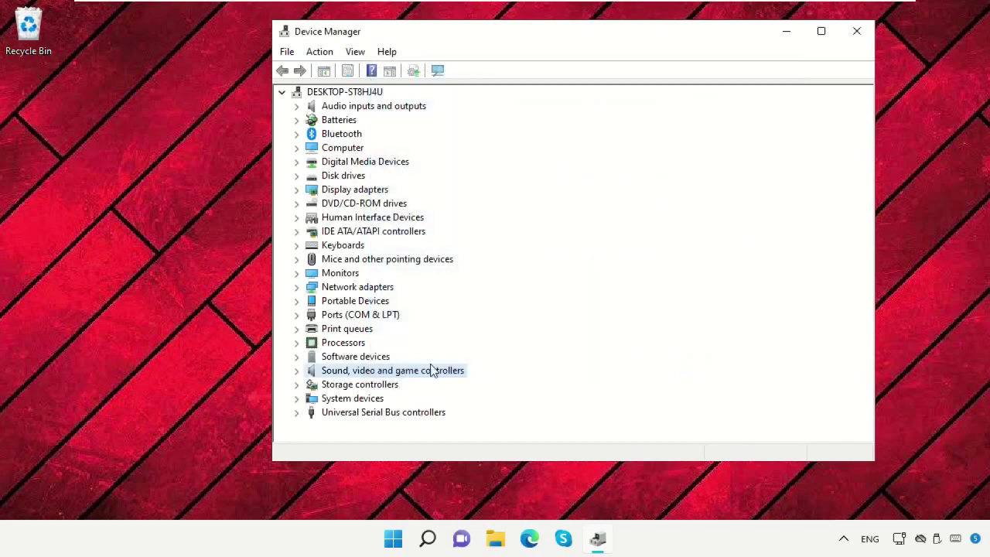
# Step: Check the devices listed under Sound, video and game controllers, collapse the category and close Device Manager
pyautogui.click(297, 371)
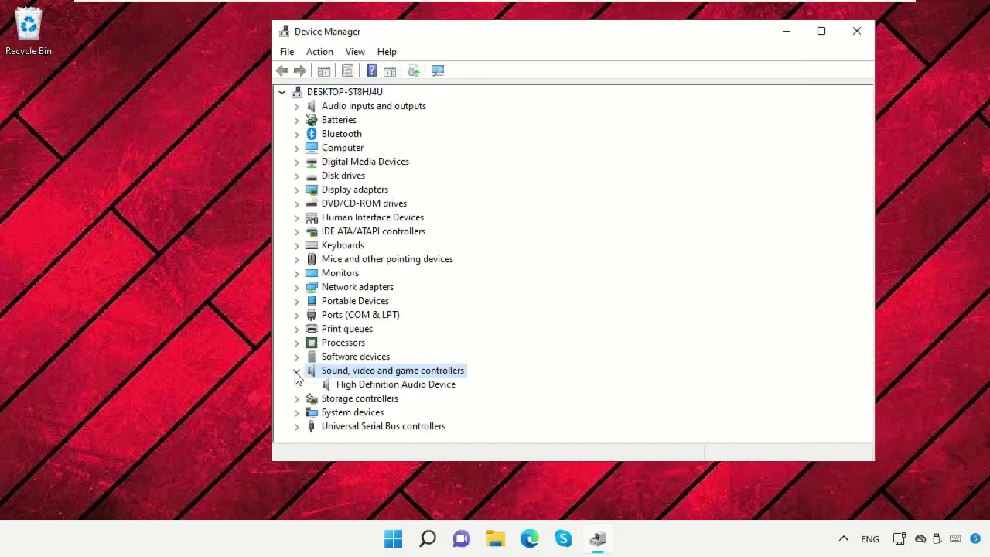
pyautogui.click(298, 371)
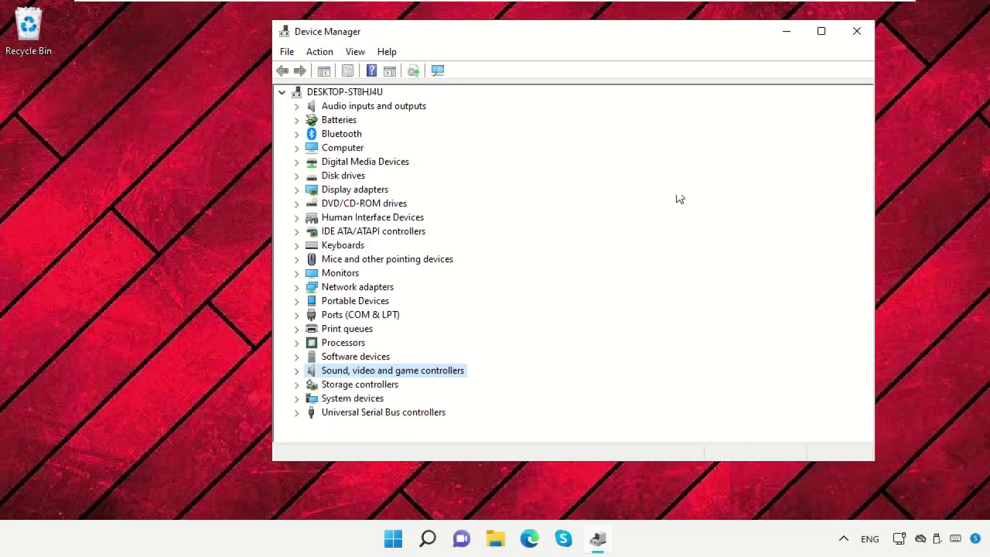
pyautogui.click(851, 35)
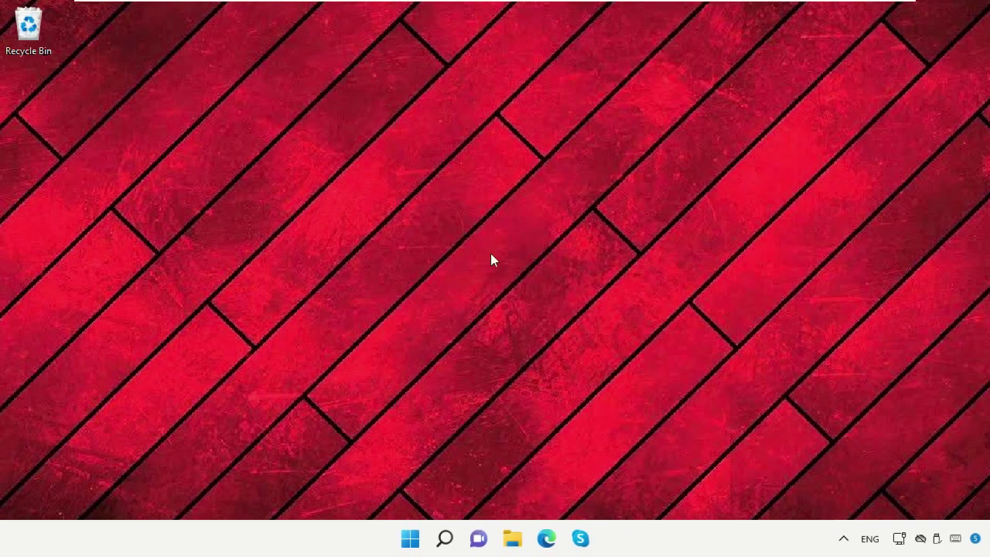
# Step: Reopen Device Manager, move its window toward the screen's center and expand the Sound, video and game controllers category
pyautogui.rightClick(404, 533)
pyautogui.click(413, 201)
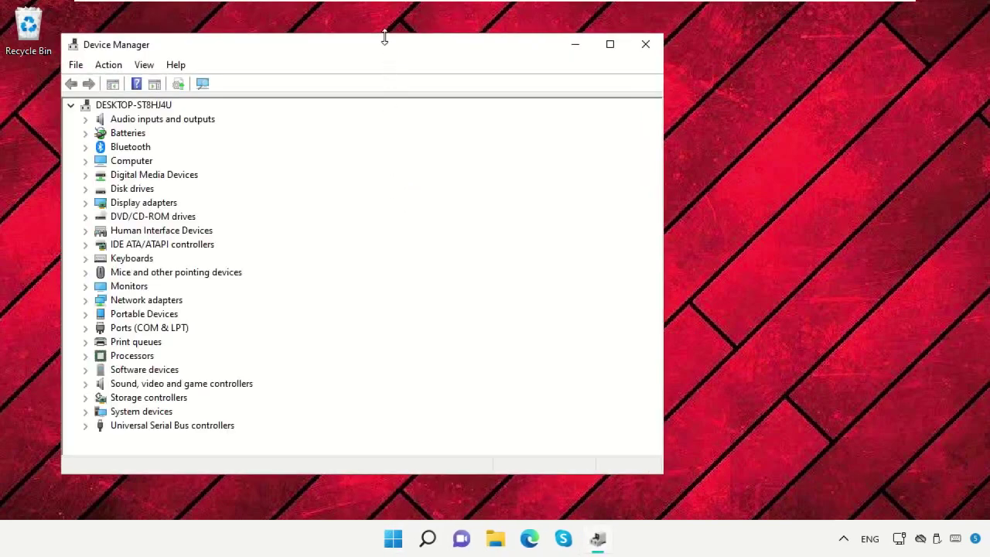
pyautogui.moveTo(383, 42); pyautogui.dragTo(530, 38)
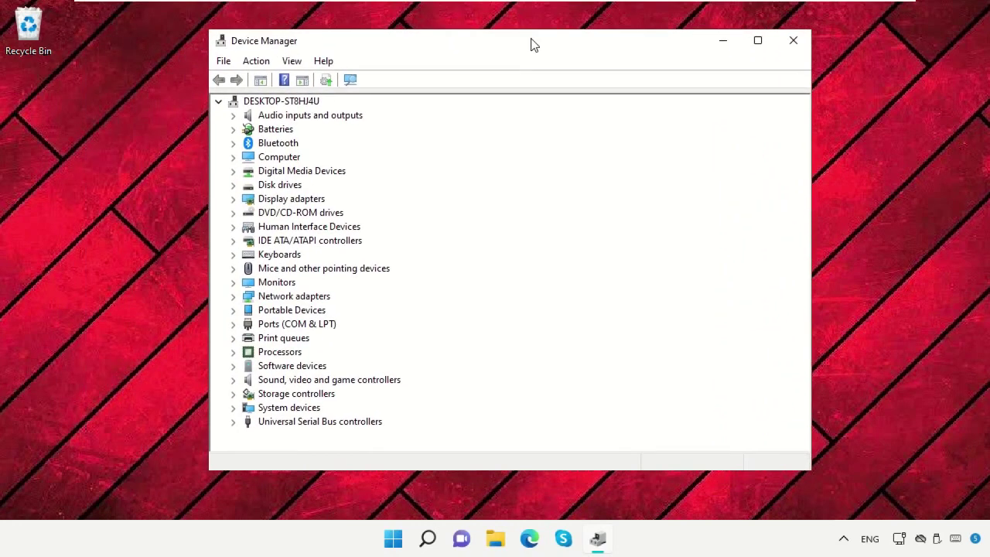
pyautogui.click(277, 380)
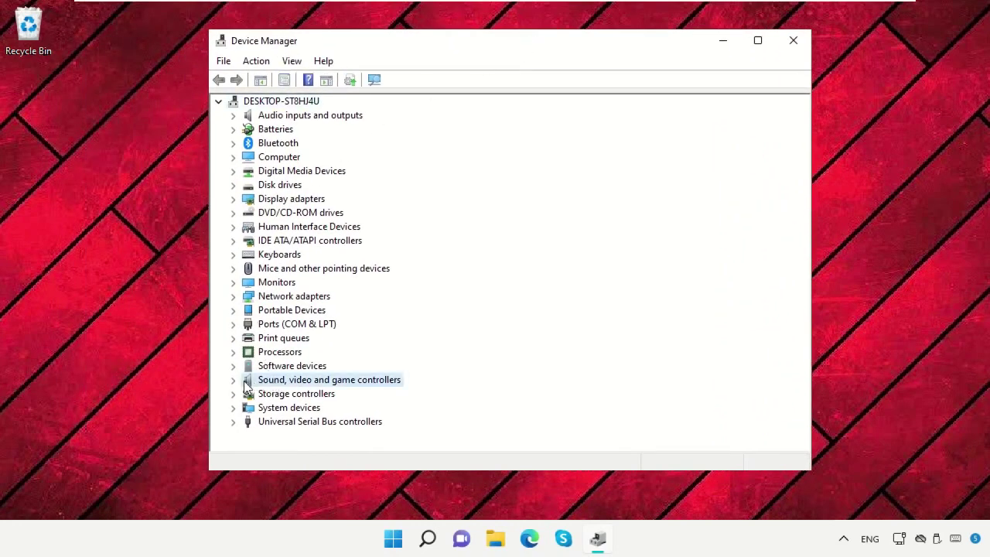
pyautogui.click(233, 382)
# Step: Uninstall the High Definition Audio Device, decline the immediate restart and close Device Manager
pyautogui.click(288, 394)
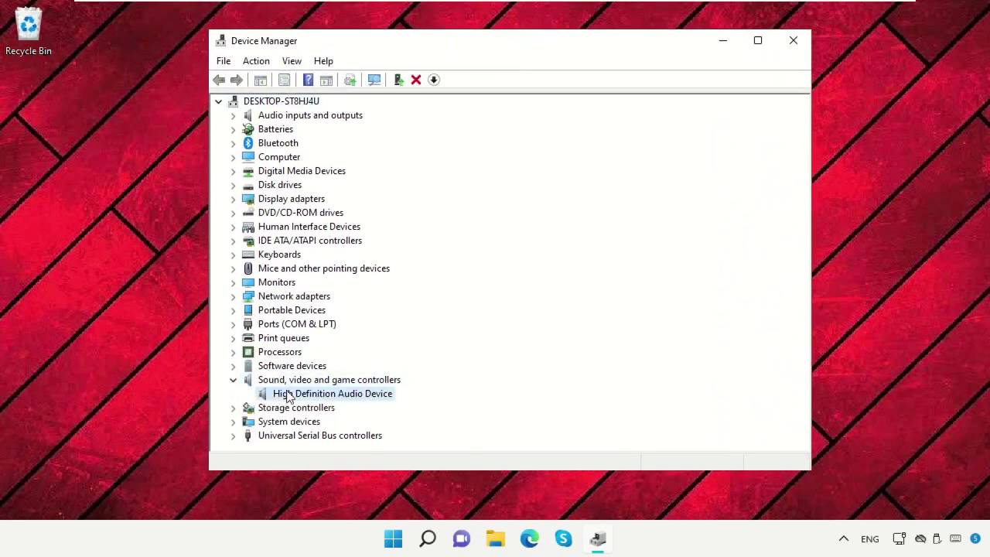
pyautogui.rightClick(288, 394)
pyautogui.click(344, 435)
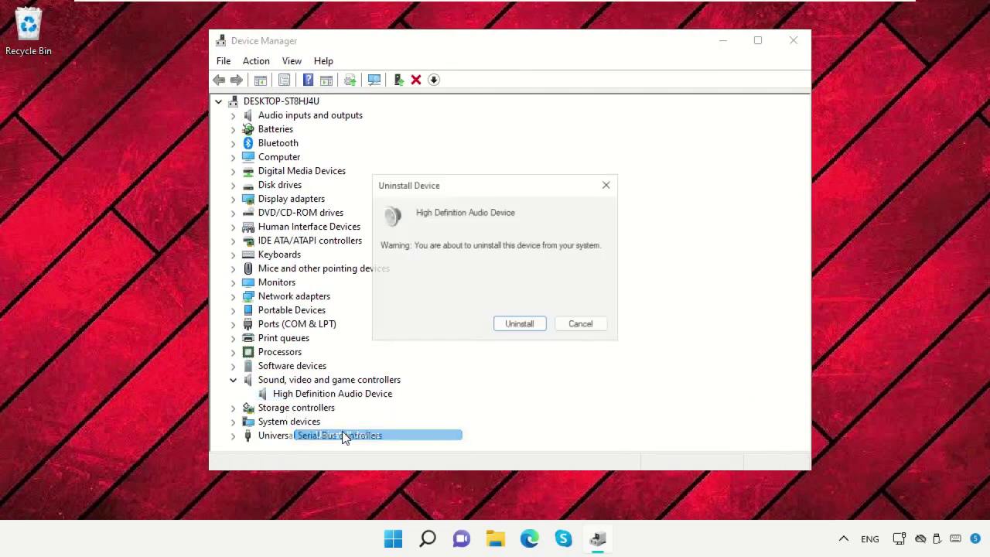
pyautogui.click(515, 328)
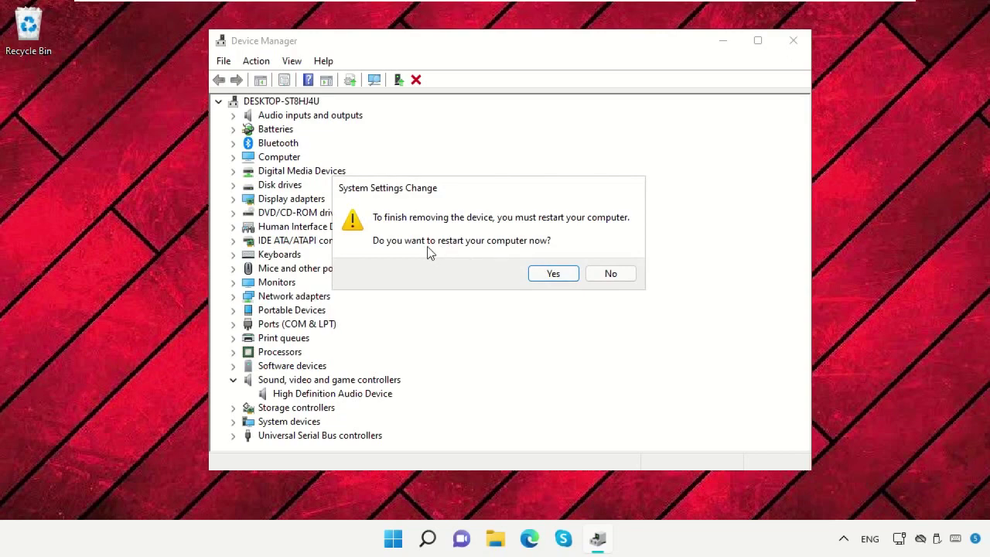
pyautogui.click(611, 274)
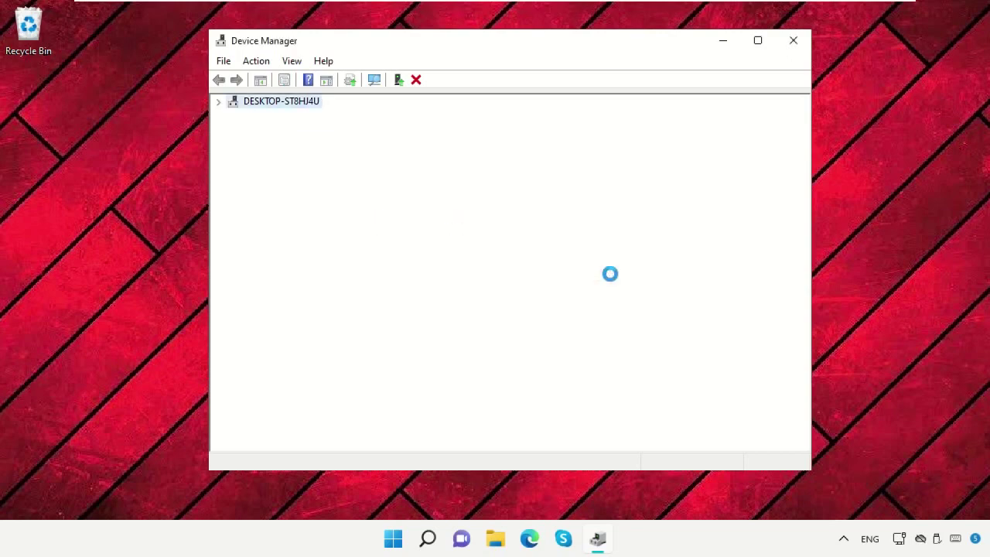
pyautogui.click(793, 41)
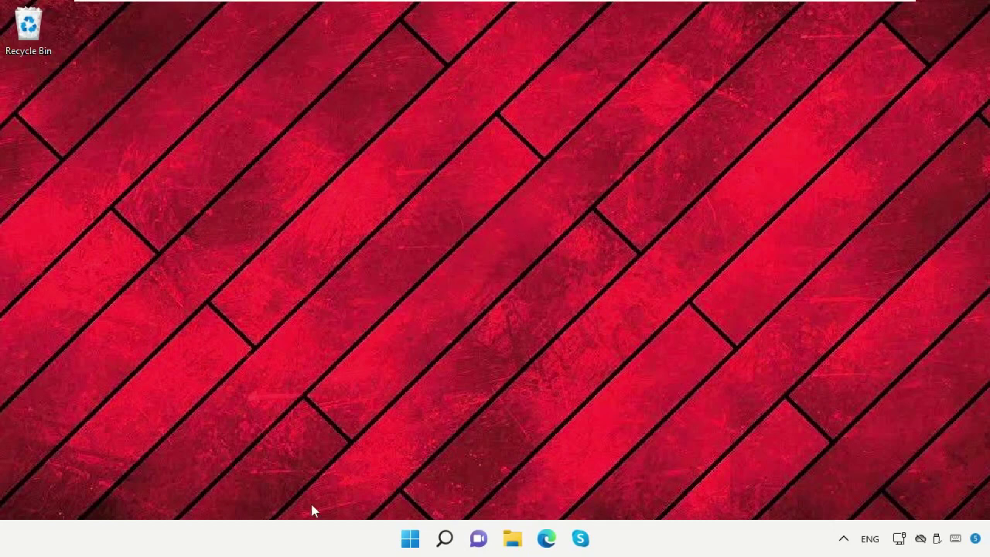
# Step: Open Device Manager again, move its window toward the screen's center and expand the System devices category
pyautogui.rightClick(410, 539)
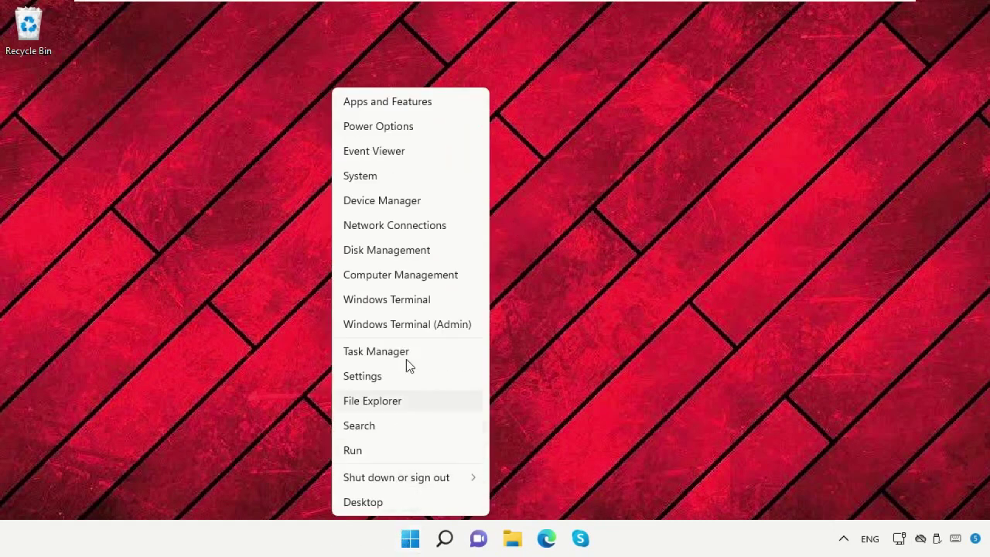
pyautogui.click(424, 199)
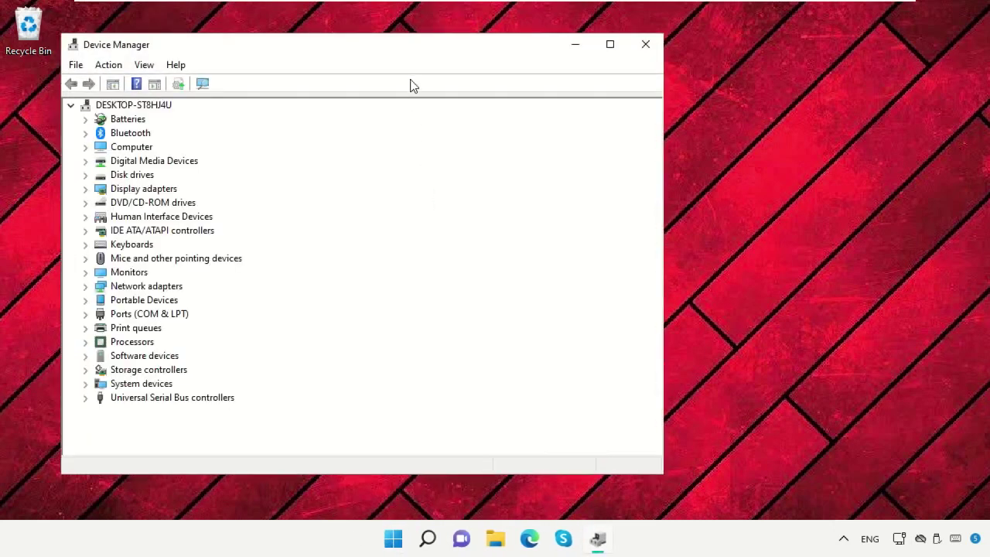
pyautogui.moveTo(402, 45); pyautogui.dragTo(568, 52)
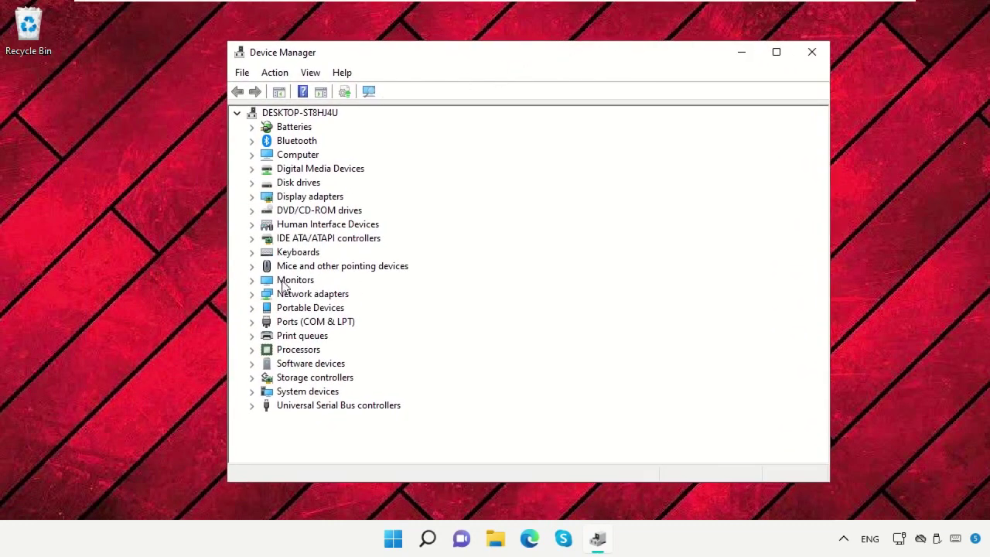
pyautogui.doubleClick(295, 397)
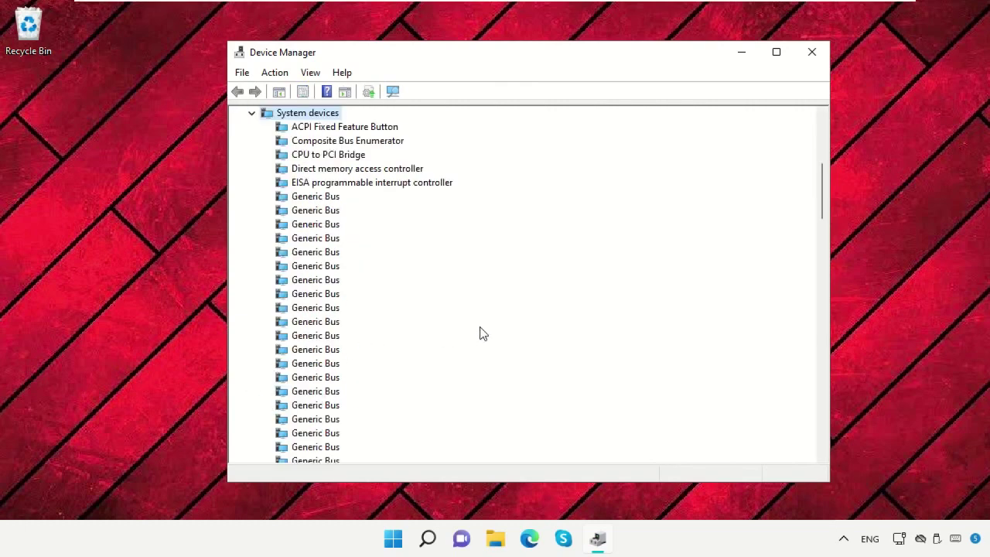
# Step: Search automatically for an updated driver for the High Definition Audio Controller, then close the update dialog and Device Manager
pyautogui.scroll(-10, 466, 335)
pyautogui.click(376, 169)
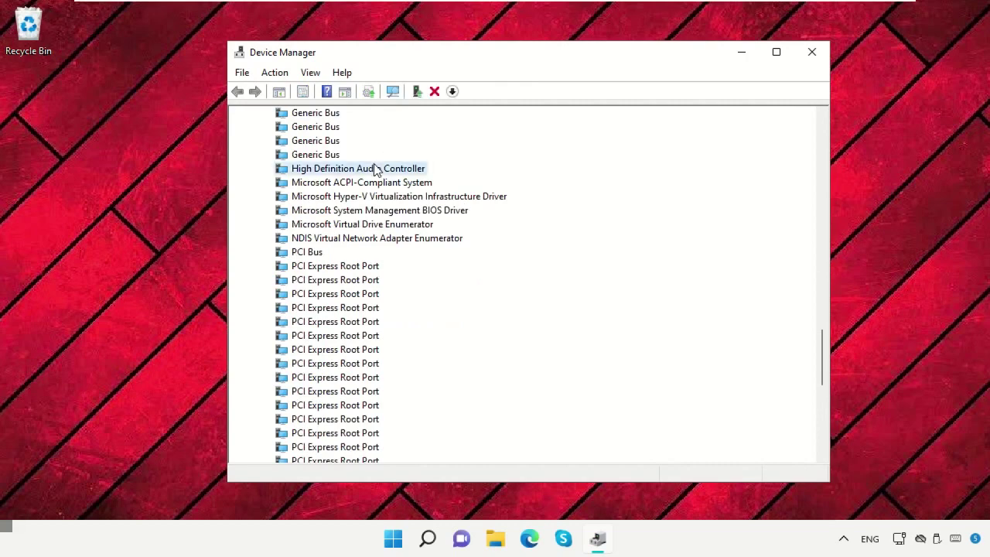
pyautogui.rightClick(286, 175)
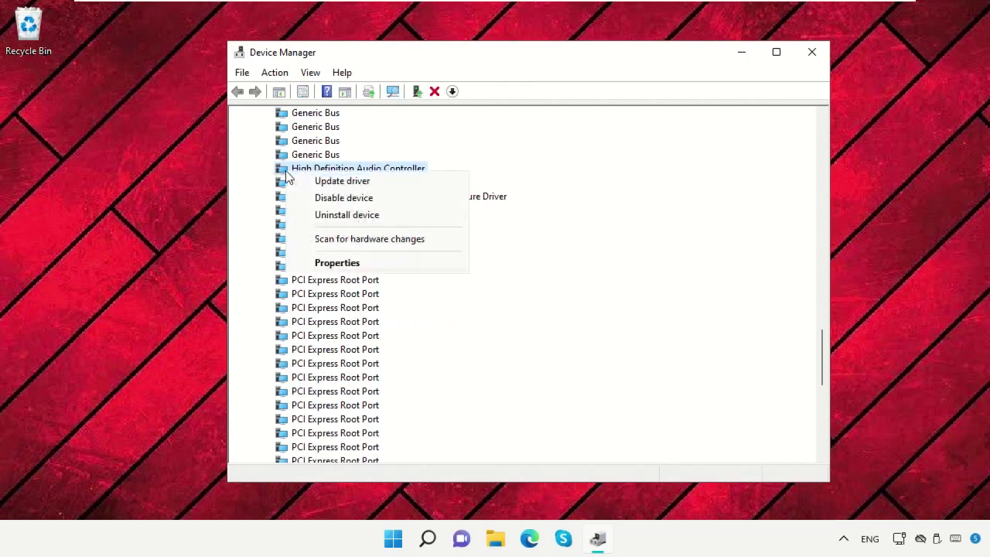
pyautogui.click(329, 181)
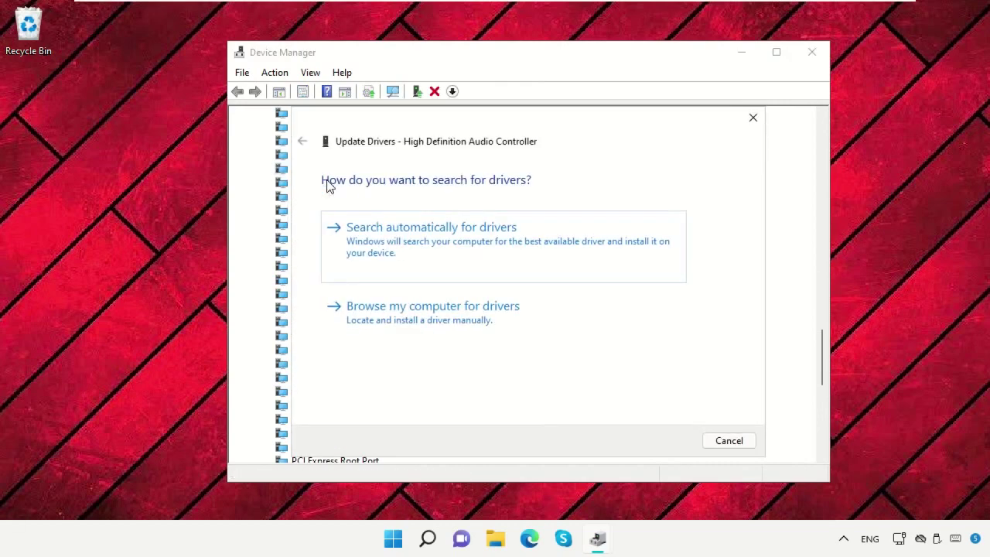
pyautogui.click(466, 237)
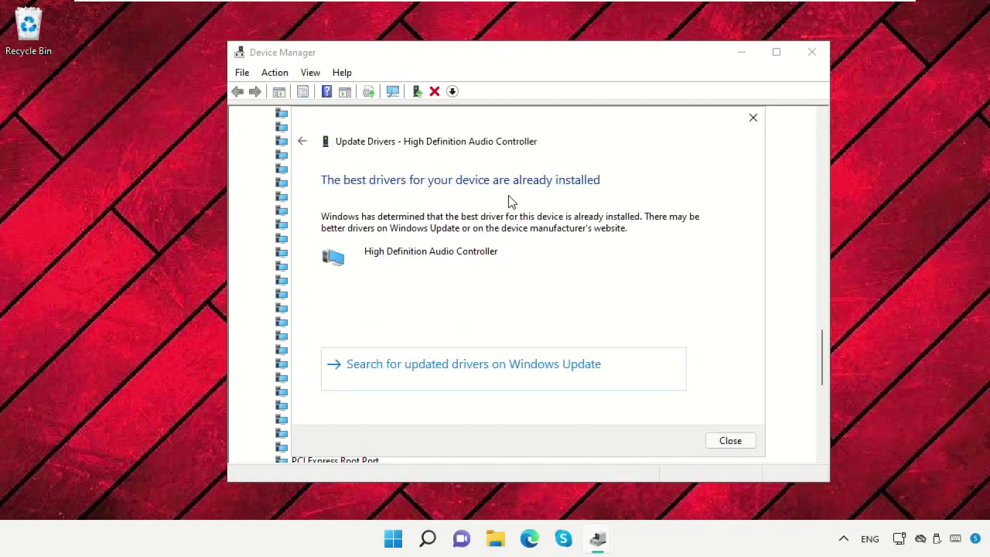
pyautogui.click(752, 119)
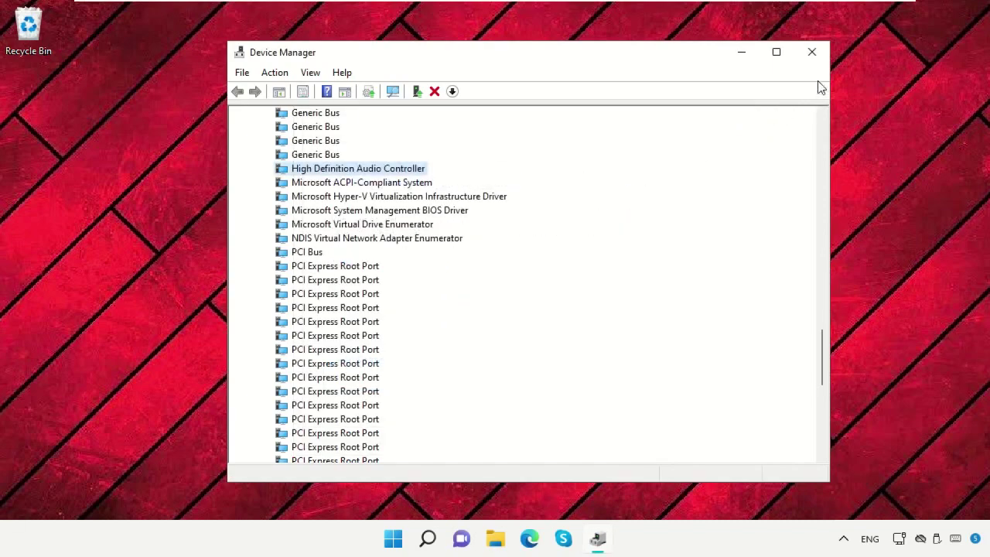
pyautogui.click(812, 51)
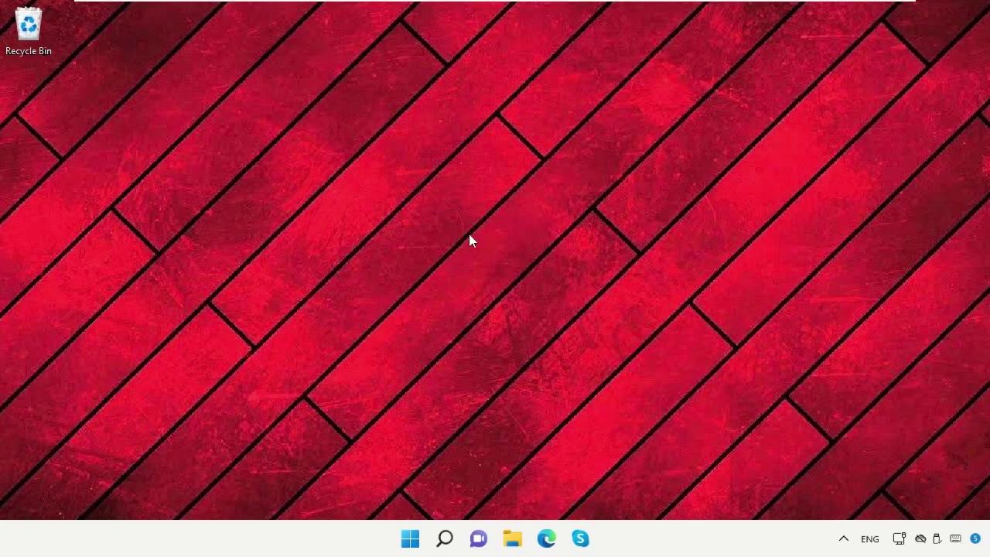
# Step: Restart the computer from the Windows power options and return to the desktop
pyautogui.click(408, 537)
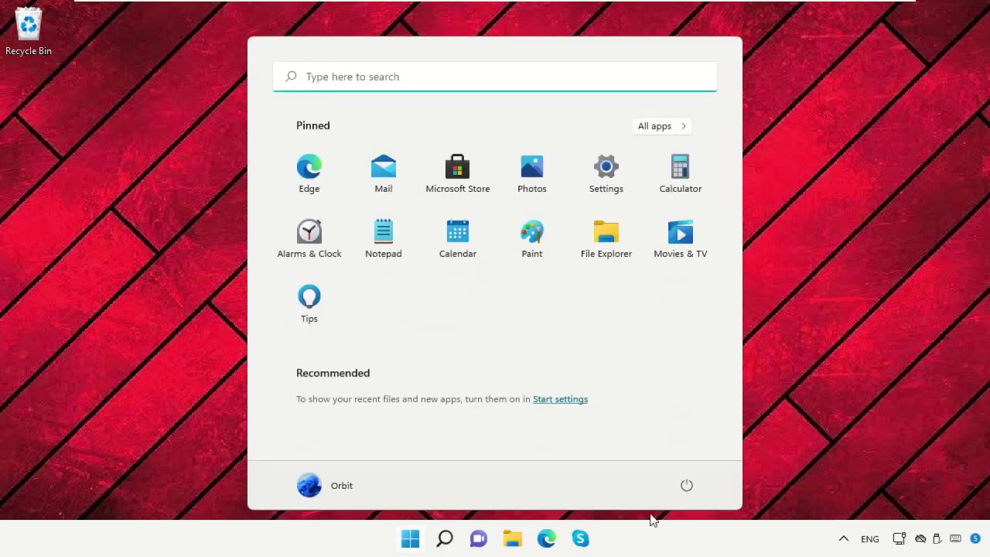
pyautogui.click(687, 486)
pyautogui.click(738, 472)
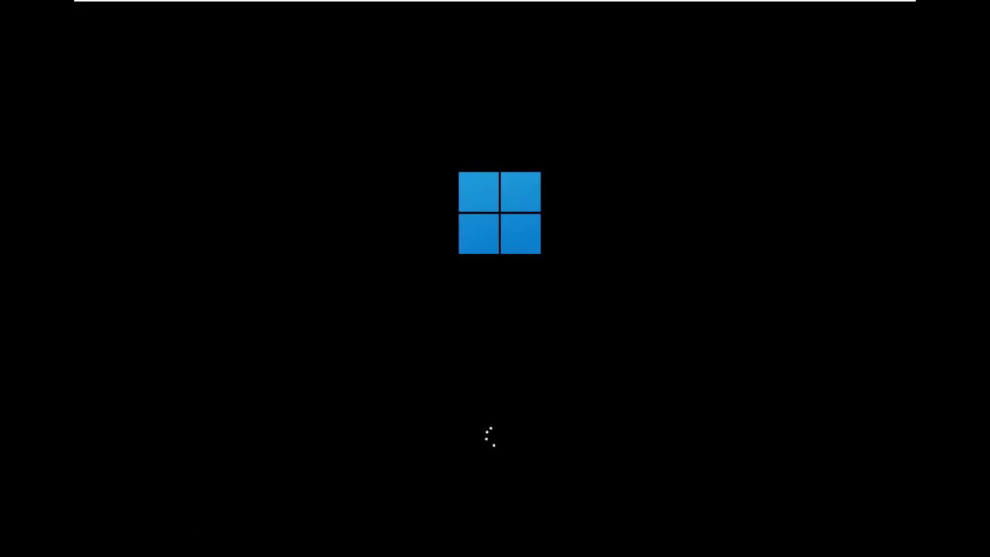
pyautogui.press('space')
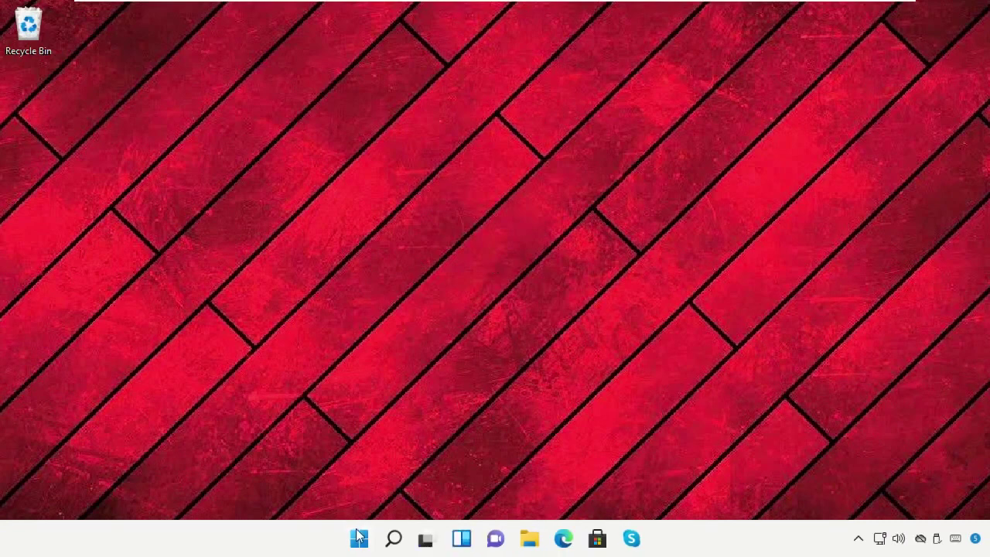
# Step: Restart Windows once more from the desktop
pyautogui.click(360, 536)
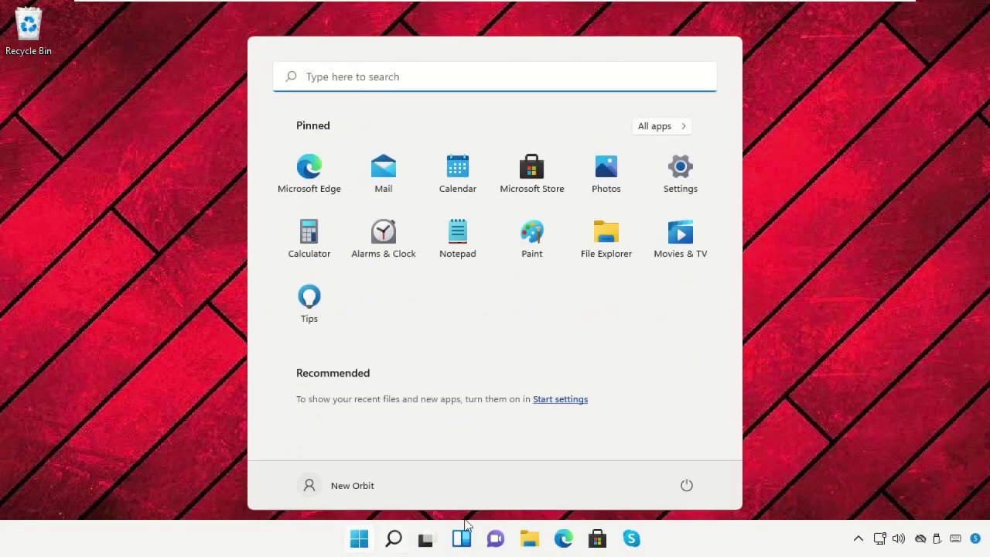
pyautogui.click(687, 485)
pyautogui.click(688, 454)
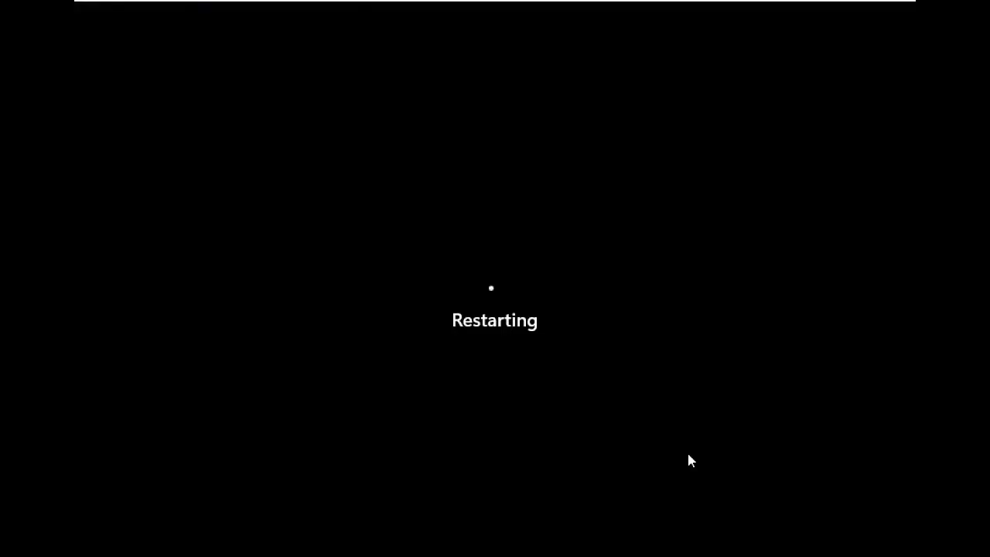